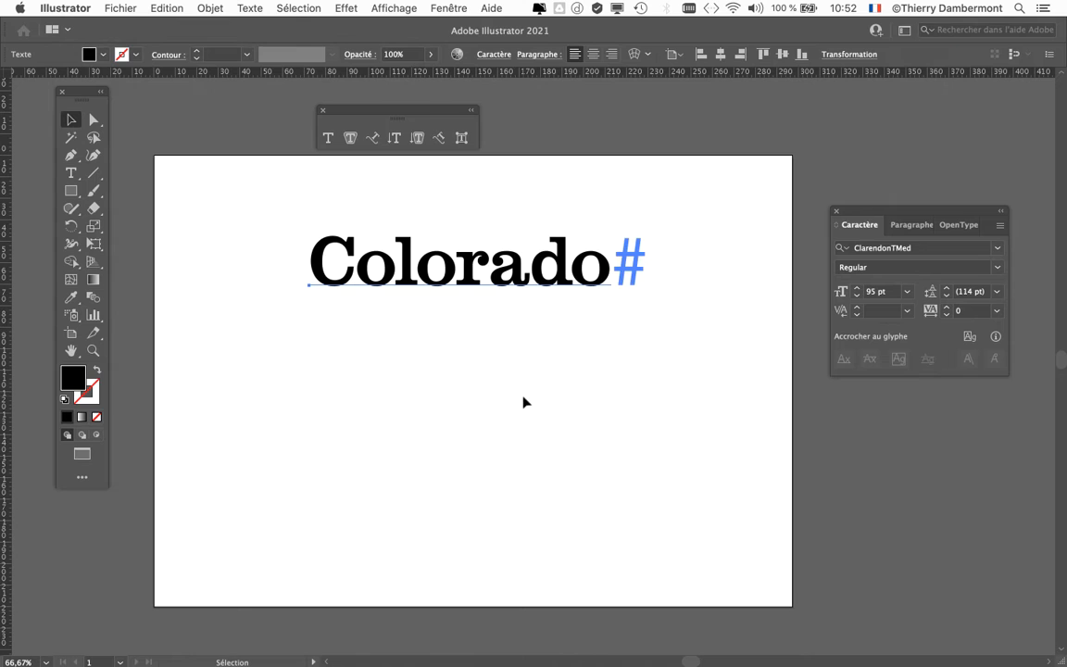
- Duplicate the Colorado text straight below the original and move the copy up into the lower half of the artboard
click(69, 123)
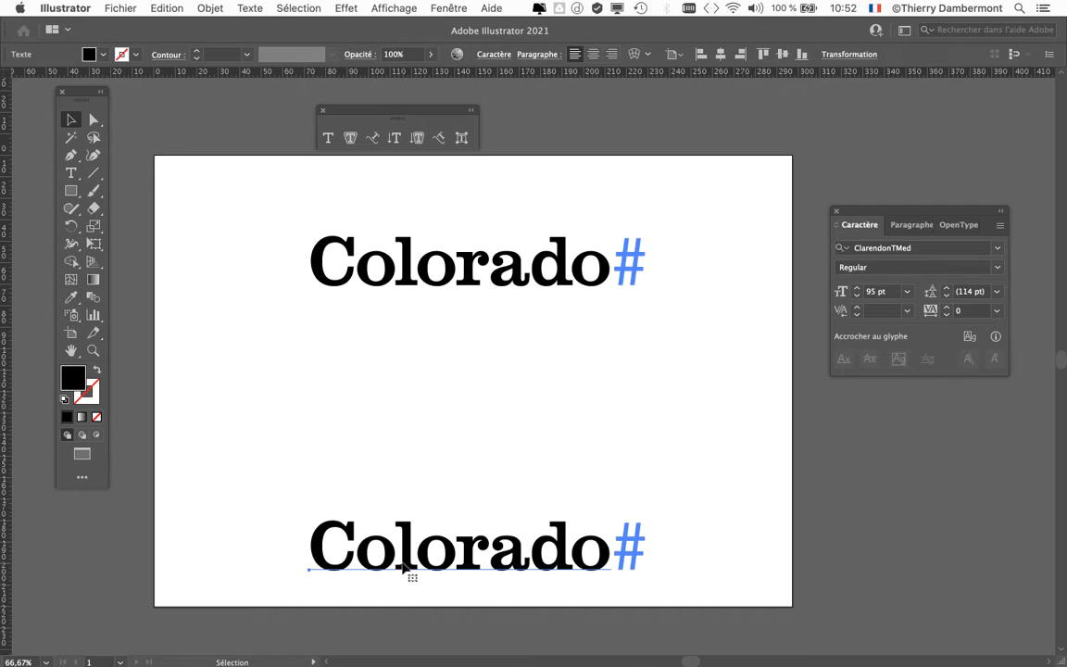
drag(398, 567, 398, 498)
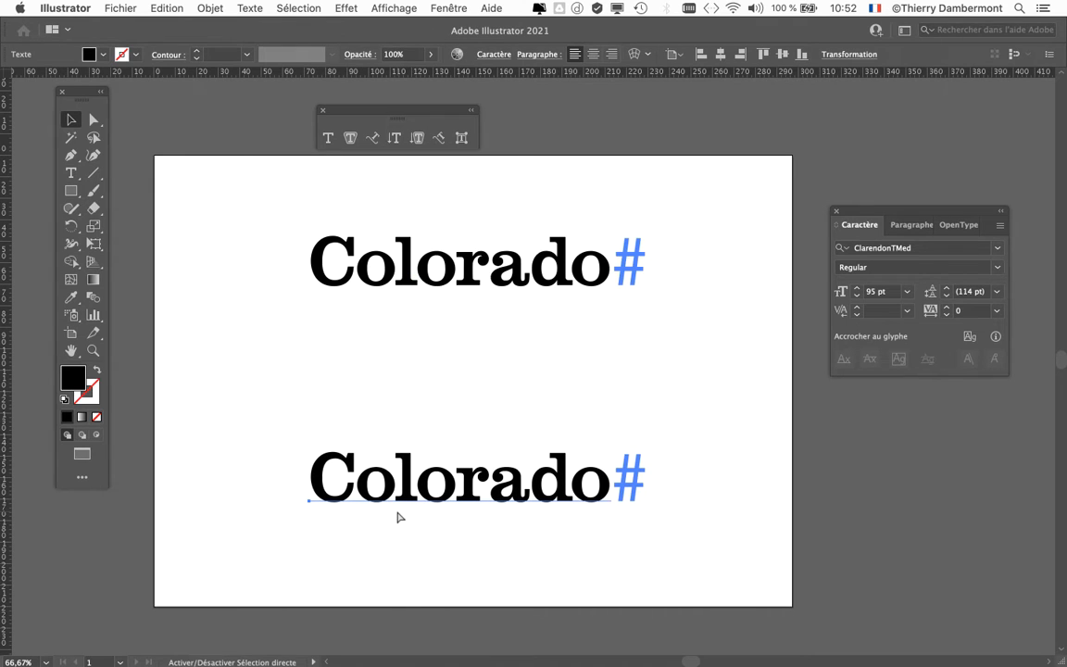
drag(526, 504, 502, 467)
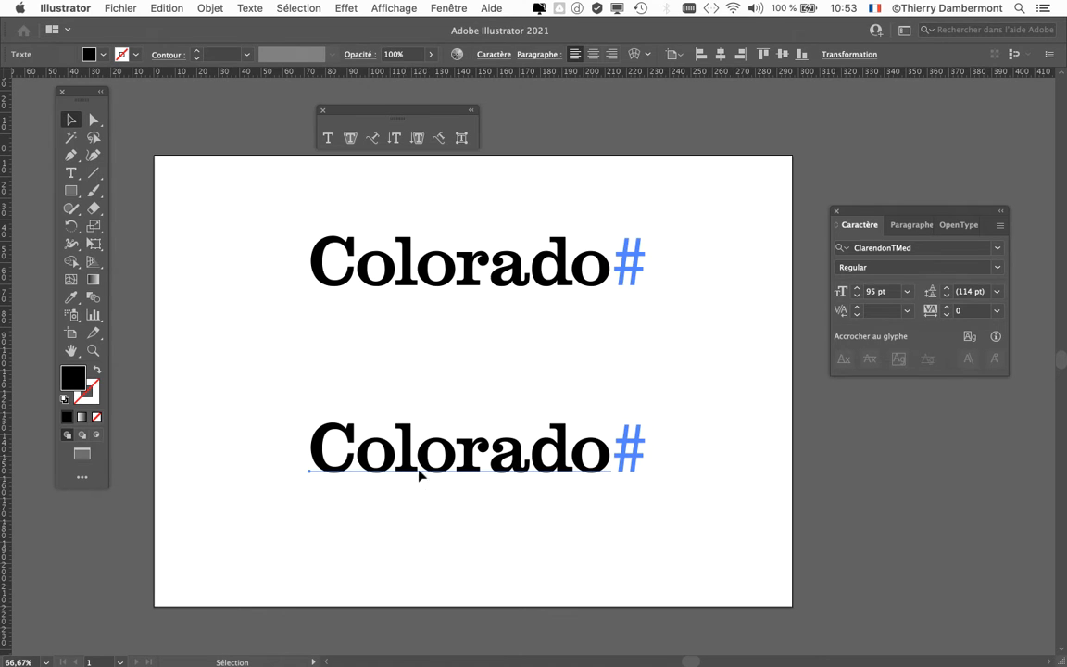
- Convert the lower Colorado text to outlines with Vectoriser, moving the character settings clear of the word
click(424, 283)
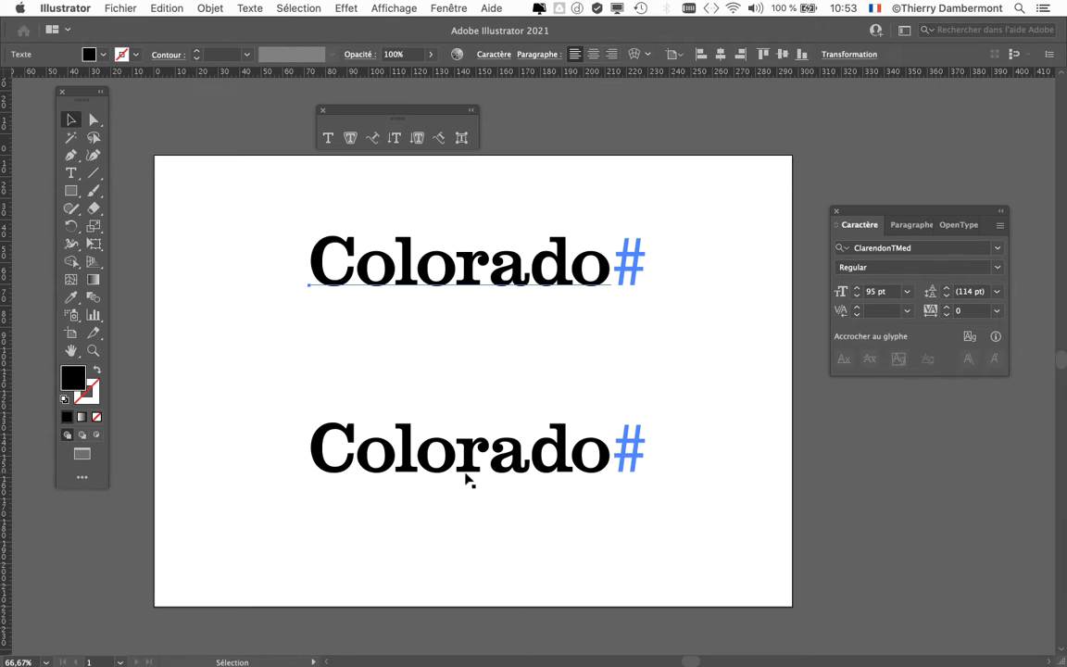
click(481, 473)
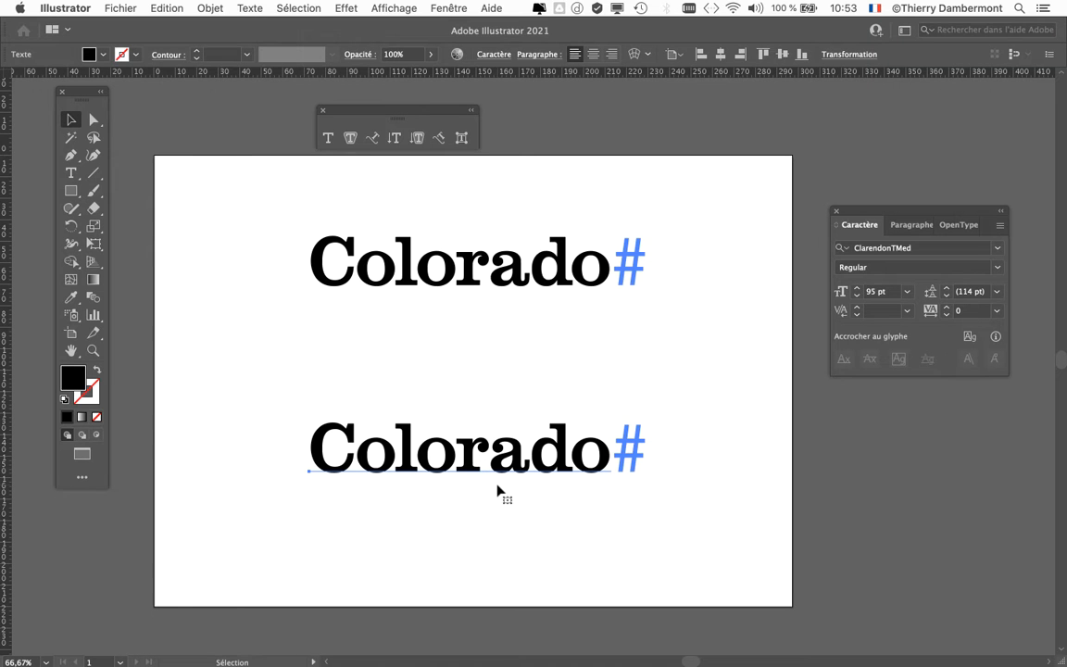
scroll(496, 483, up, 1)
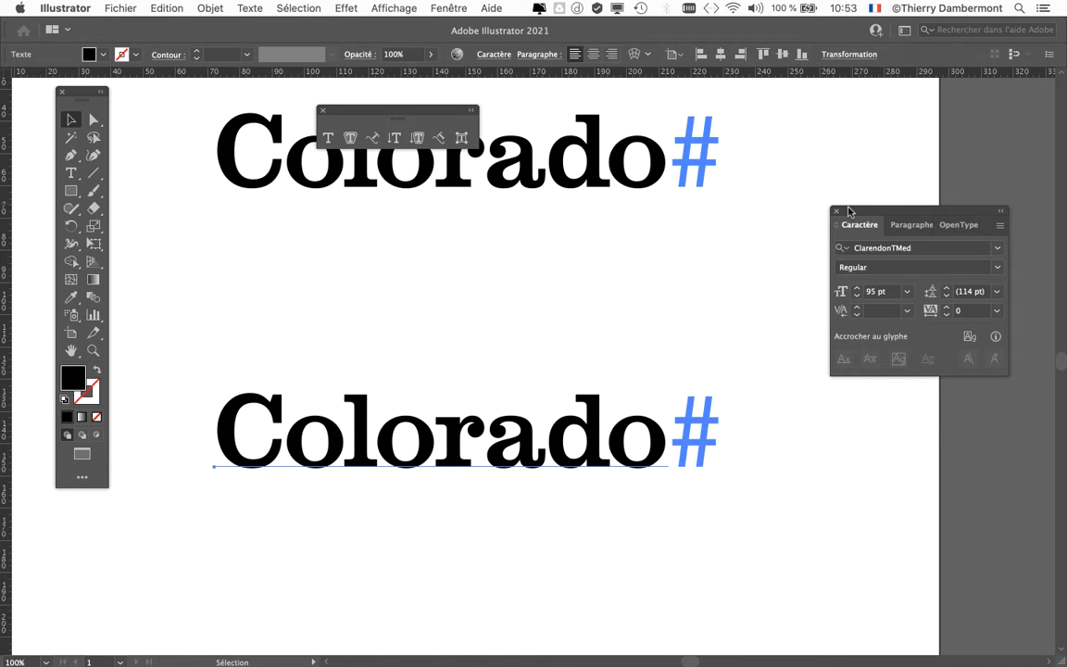
drag(917, 212, 1024, 193)
scroll(648, 360, left, 3)
scroll(564, 467, up, 1)
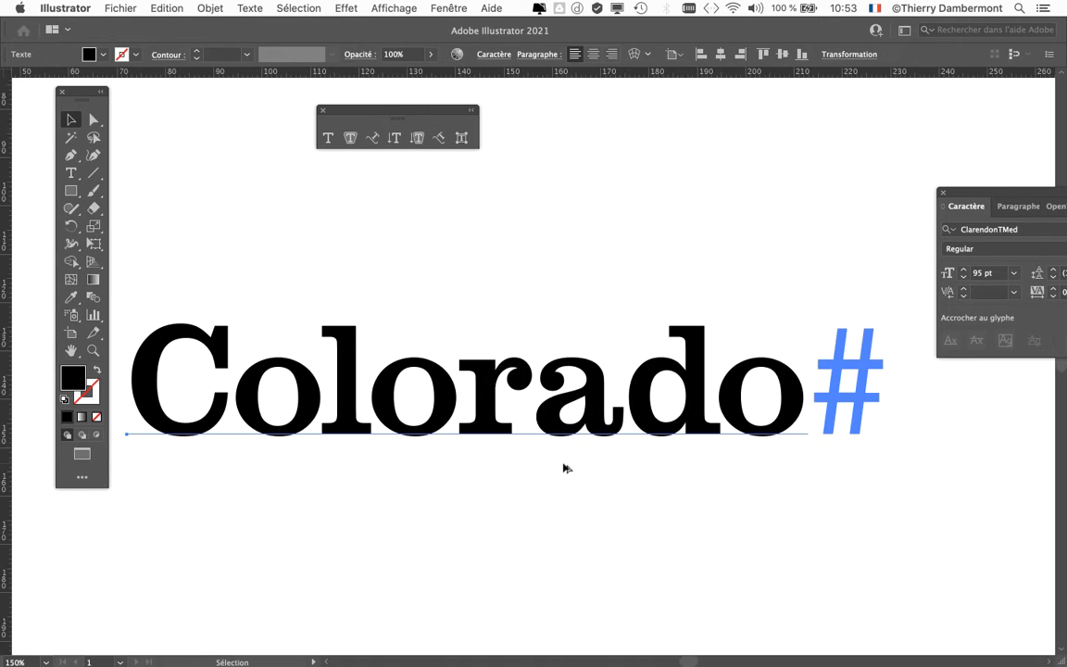
scroll(589, 471, left, 1)
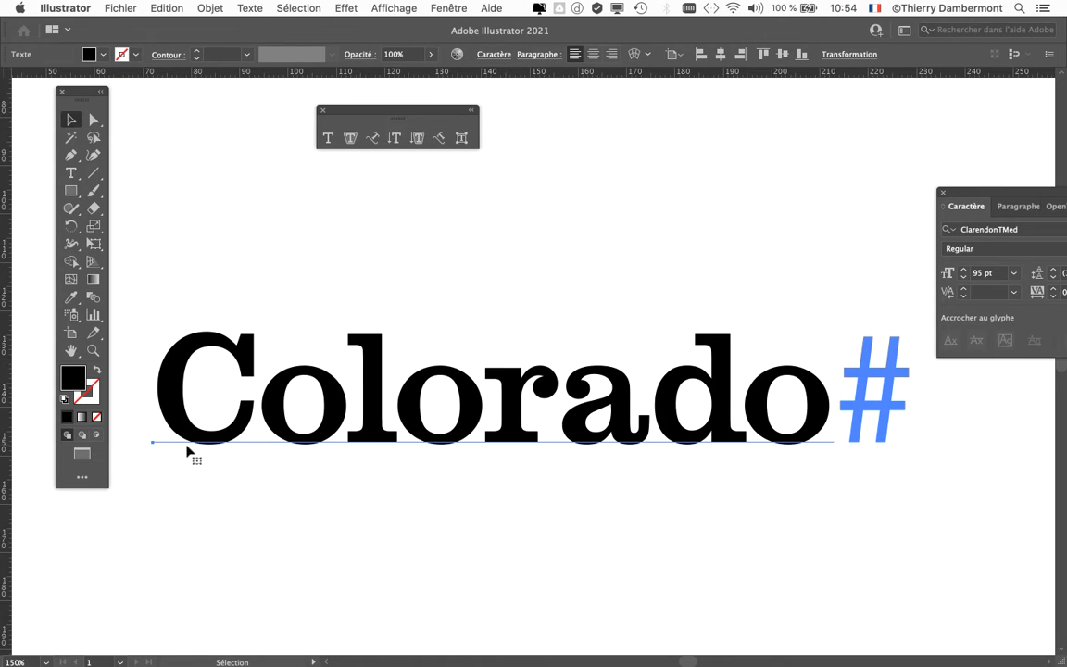
click(252, 9)
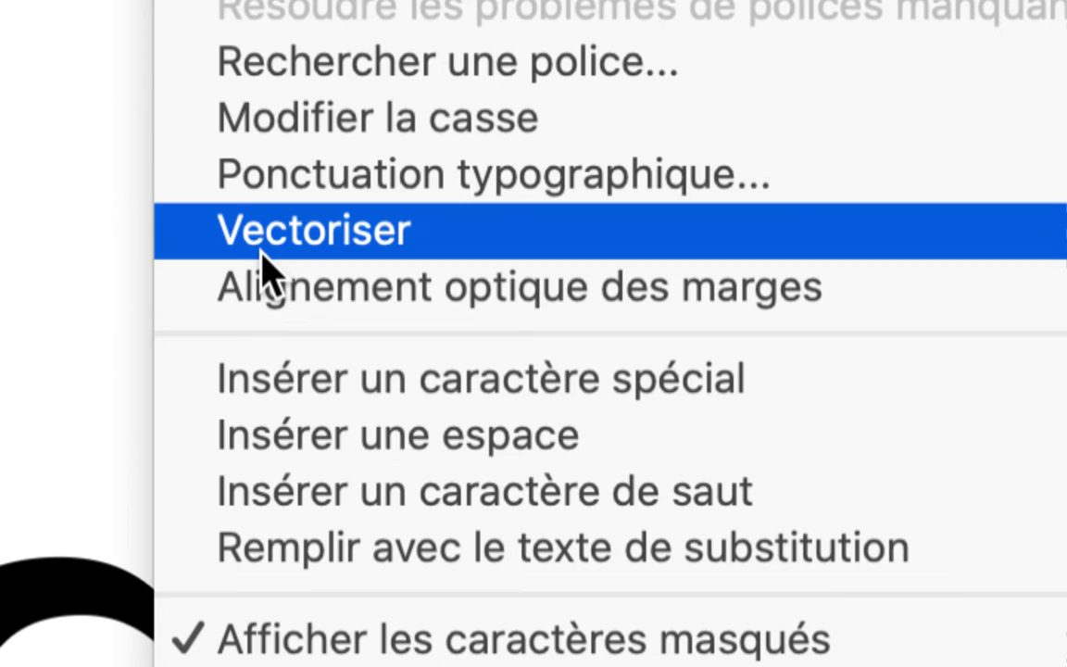
click(263, 250)
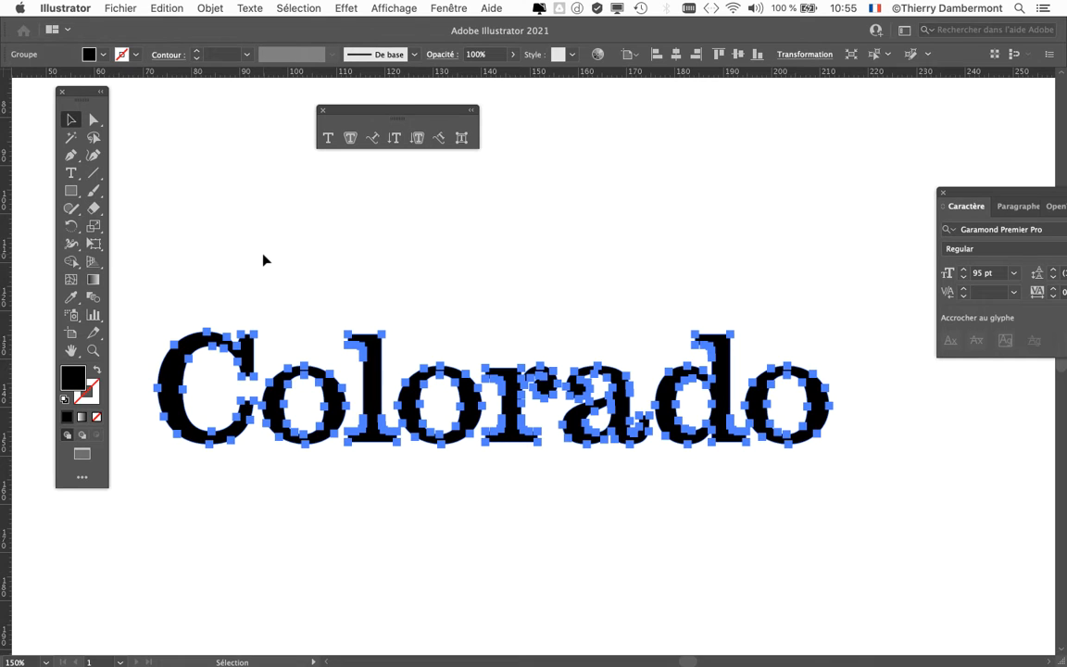
- Switch to outline view and examine the anchor points of the vectorised lower word
scroll(449, 352, down, 2)
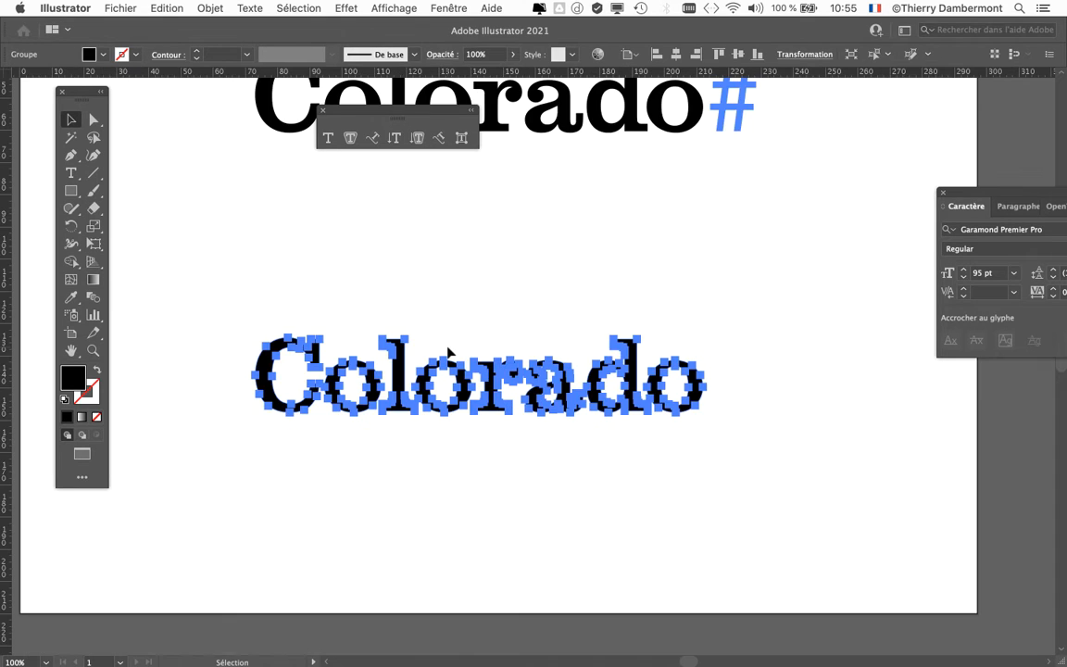
key(space)
drag(484, 283, 477, 393)
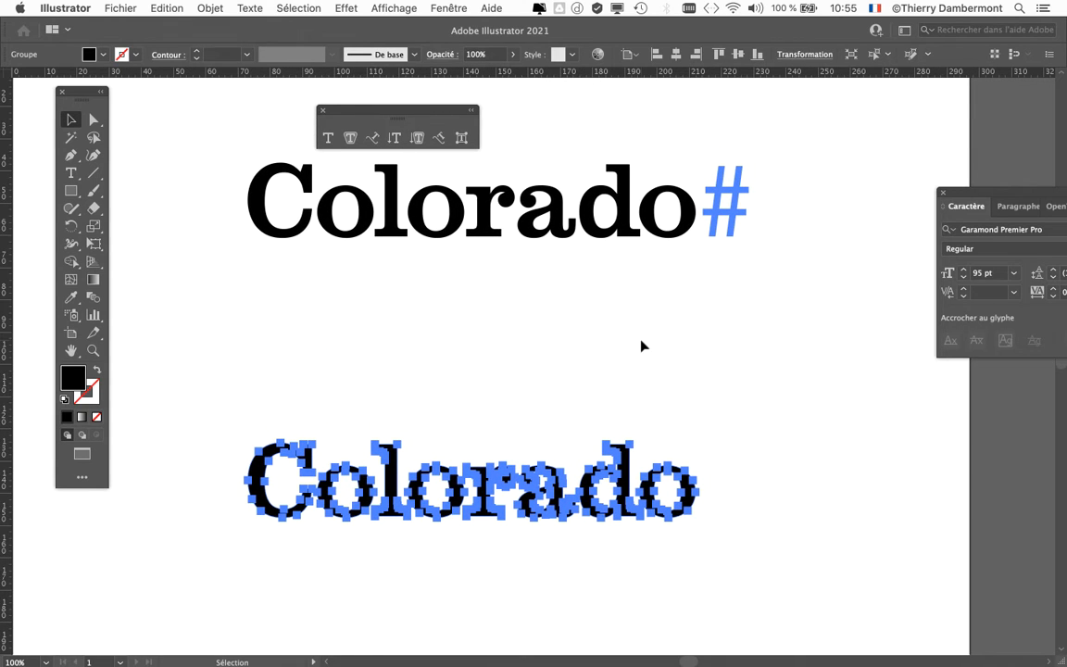
key(a)
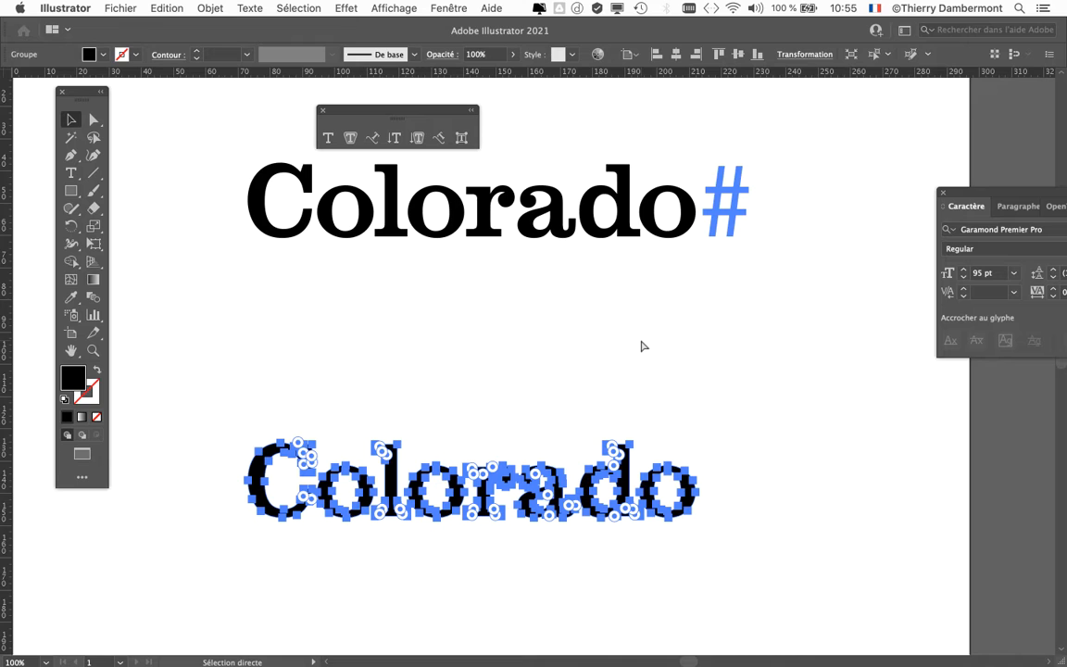
key(super+y)
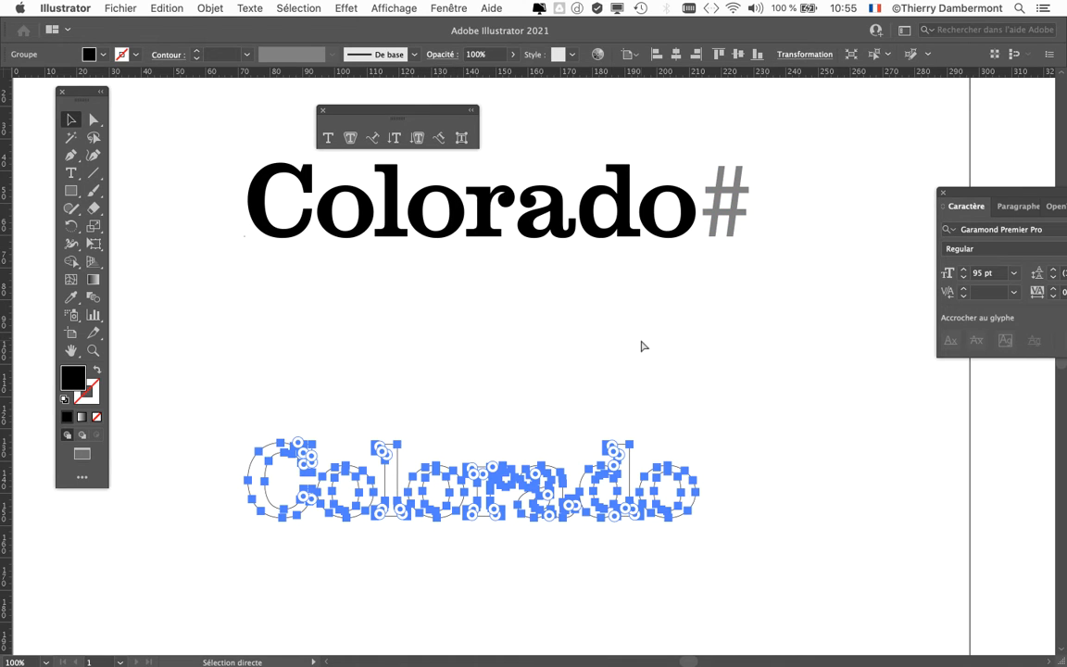
scroll(612, 465, up, 5)
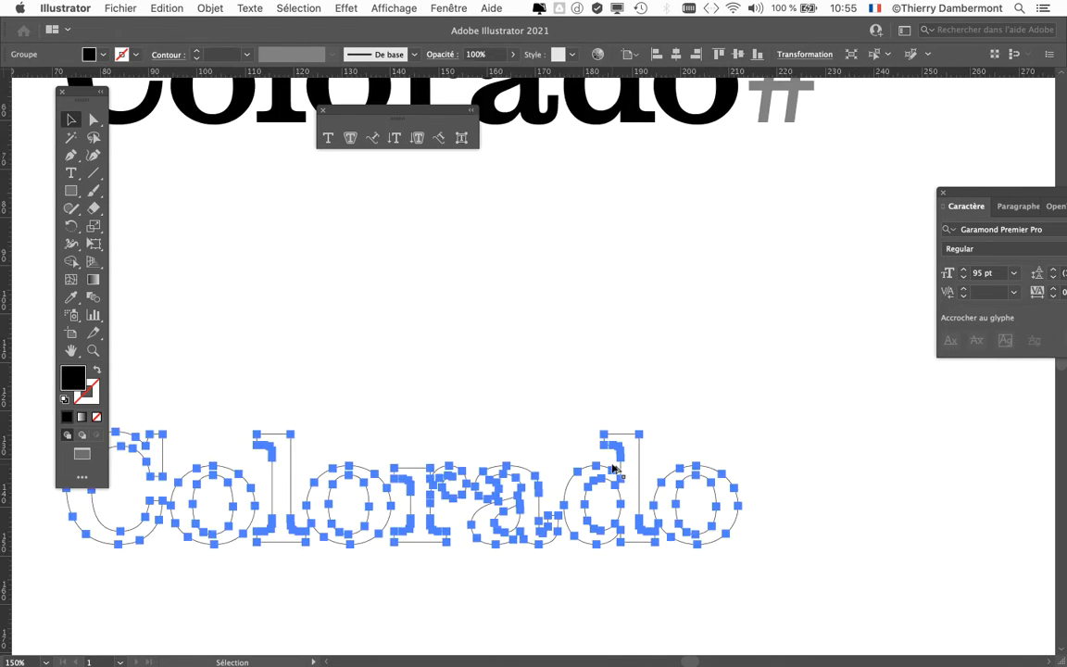
scroll(613, 468, down, 5)
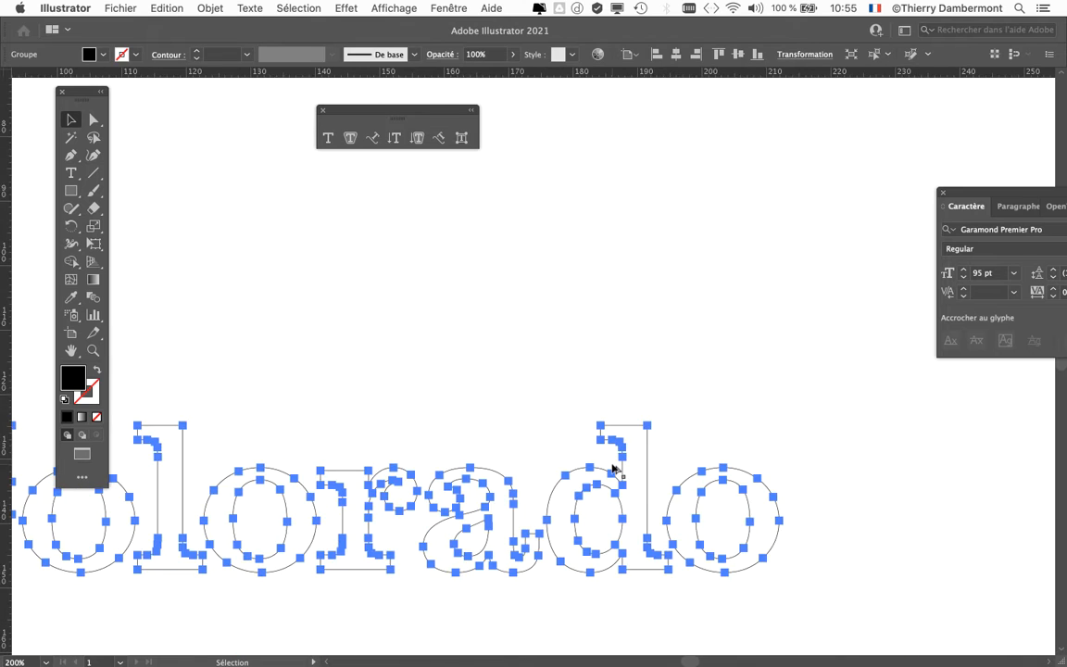
- Test editing the upper Colorado text by selecting its letter a, inserting "ea" before the final o and deleting both letters
drag(602, 367, 591, 487)
scroll(591, 381, up, 3)
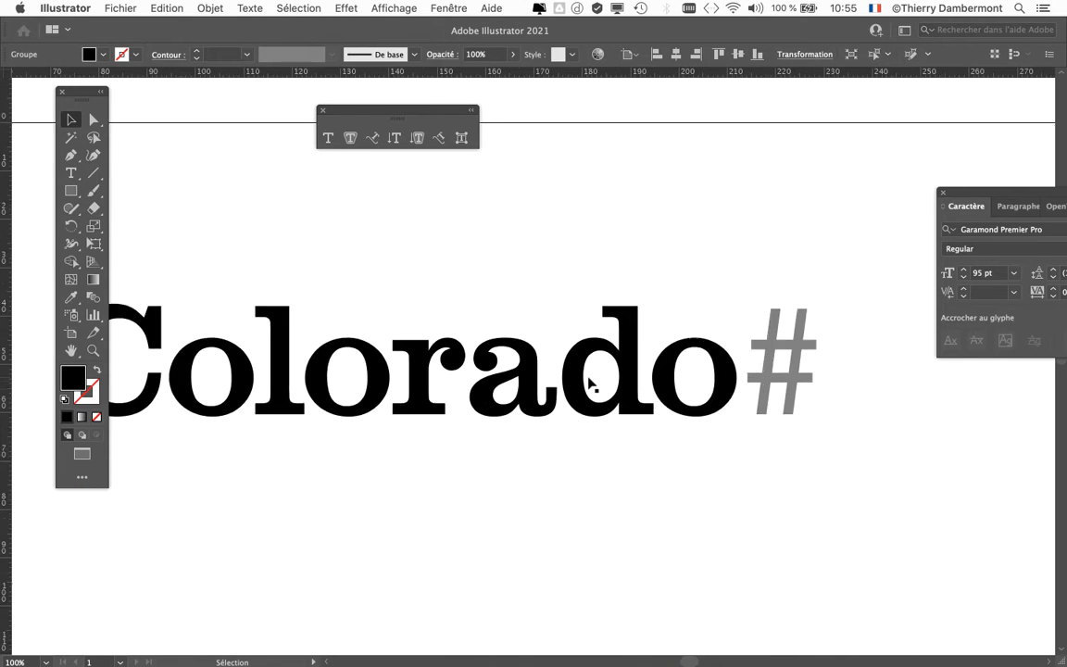
key(t)
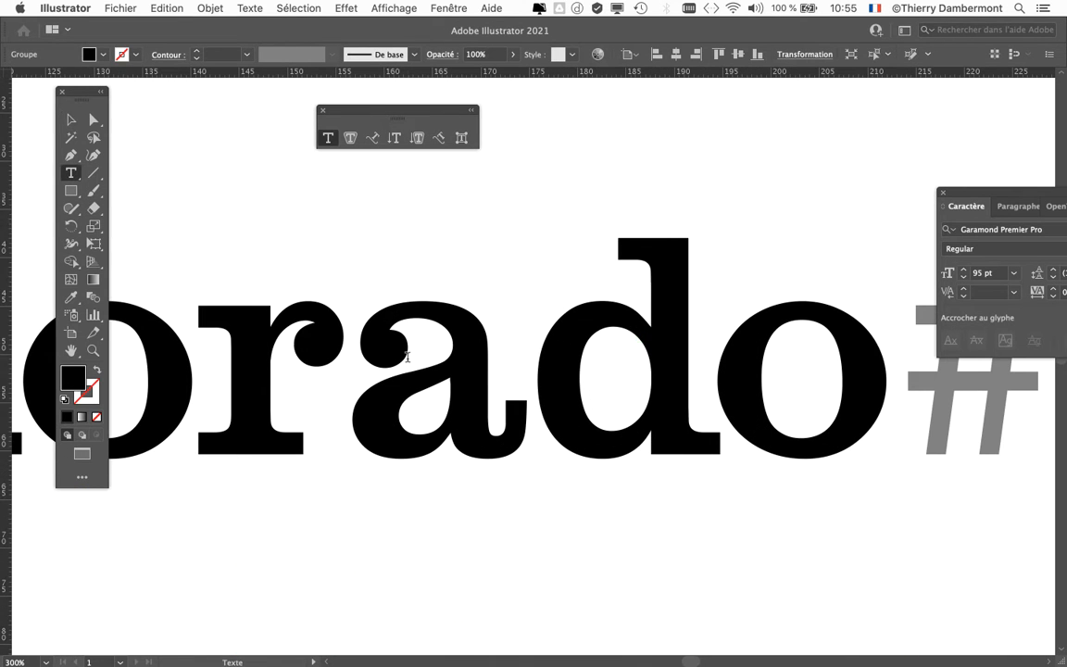
drag(348, 370, 532, 381)
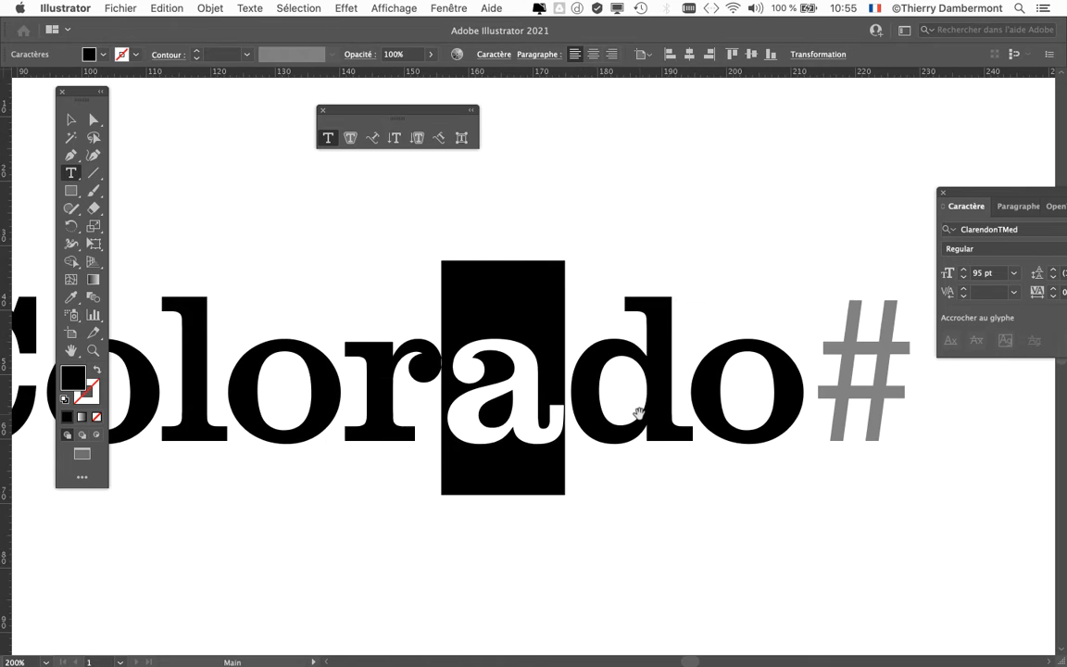
scroll(638, 412, down, 2)
click(662, 408)
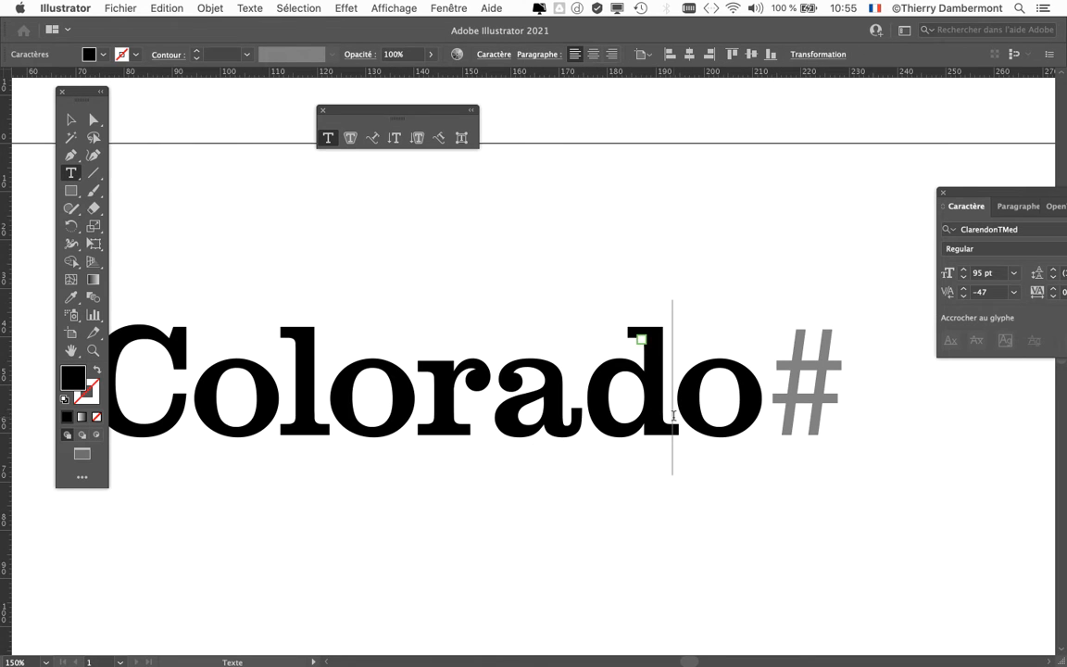
text(e)
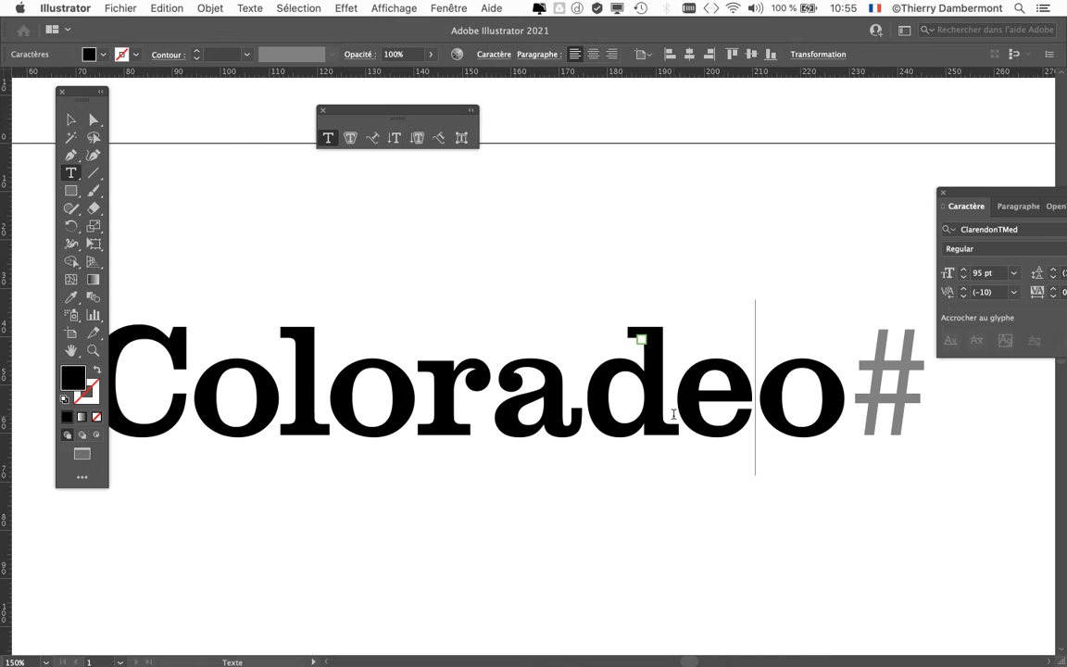
text(a)
scroll(677, 414, down, 1)
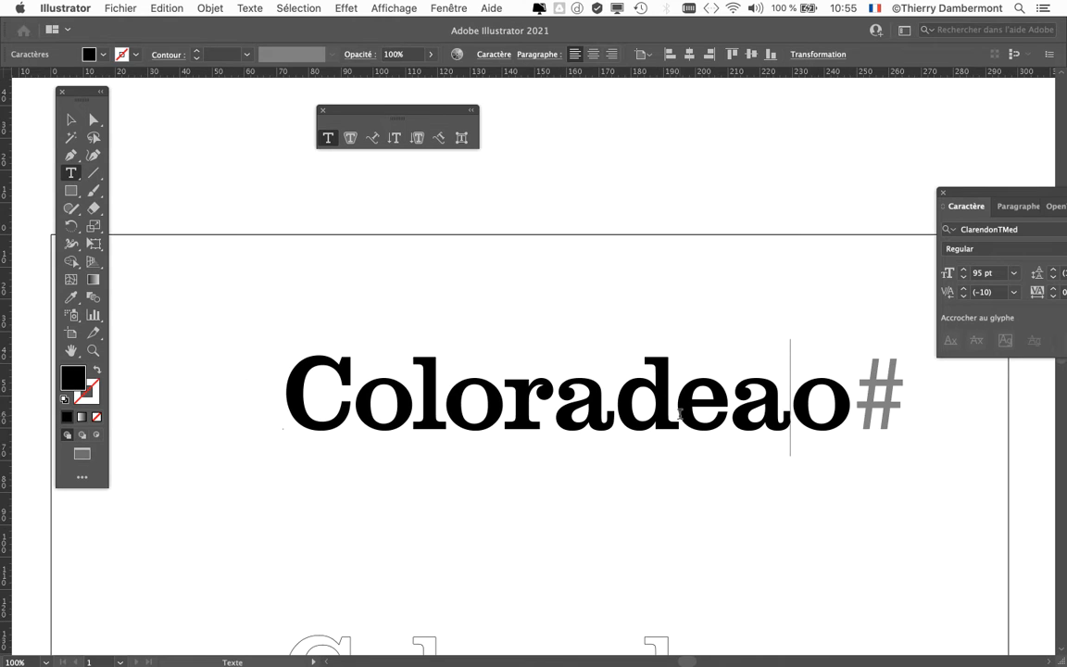
key(BackSpace)
key(BackSpace)
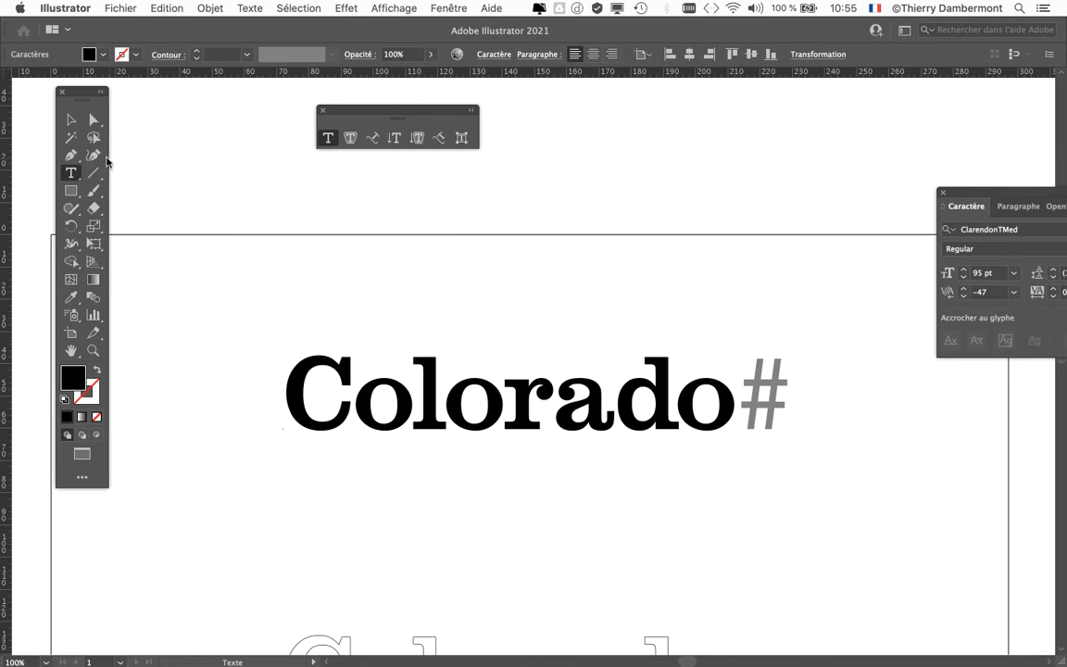
- Inspect the contours of the lower word, switch back to the filled preview and deselect the upper text
click(70, 120)
scroll(553, 457, down, 2)
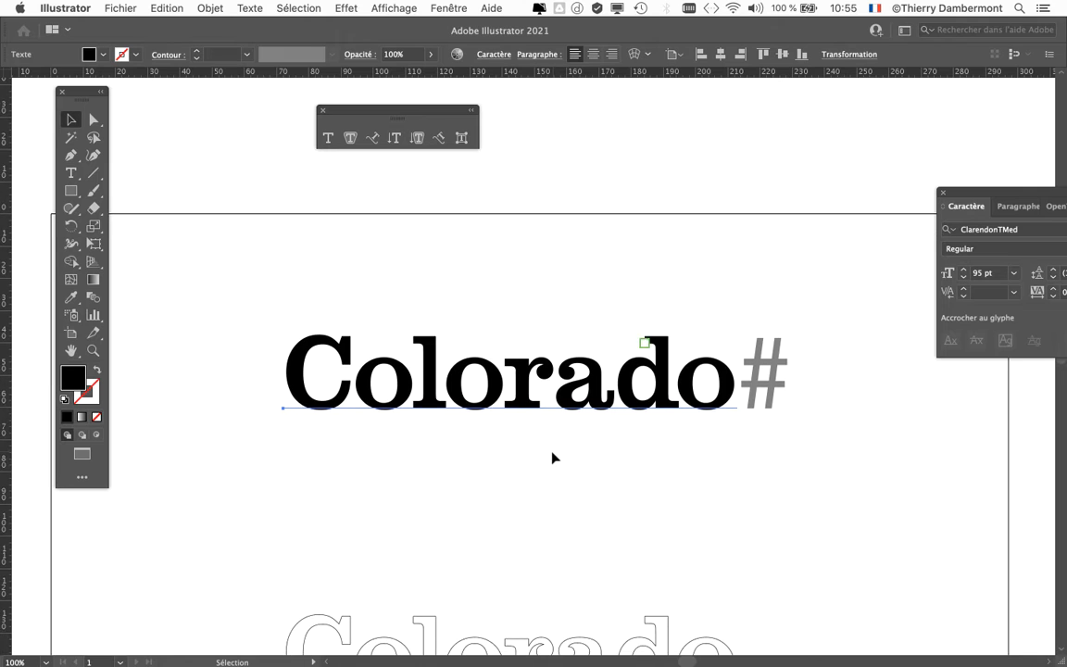
scroll(553, 458, down, 10)
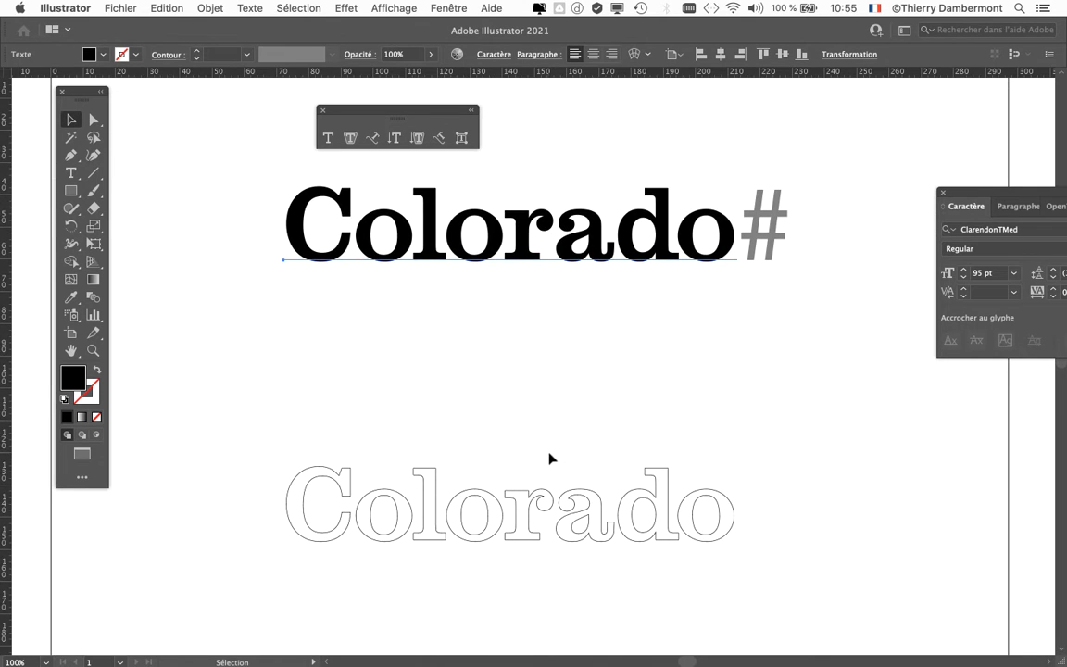
scroll(542, 560, up, 1)
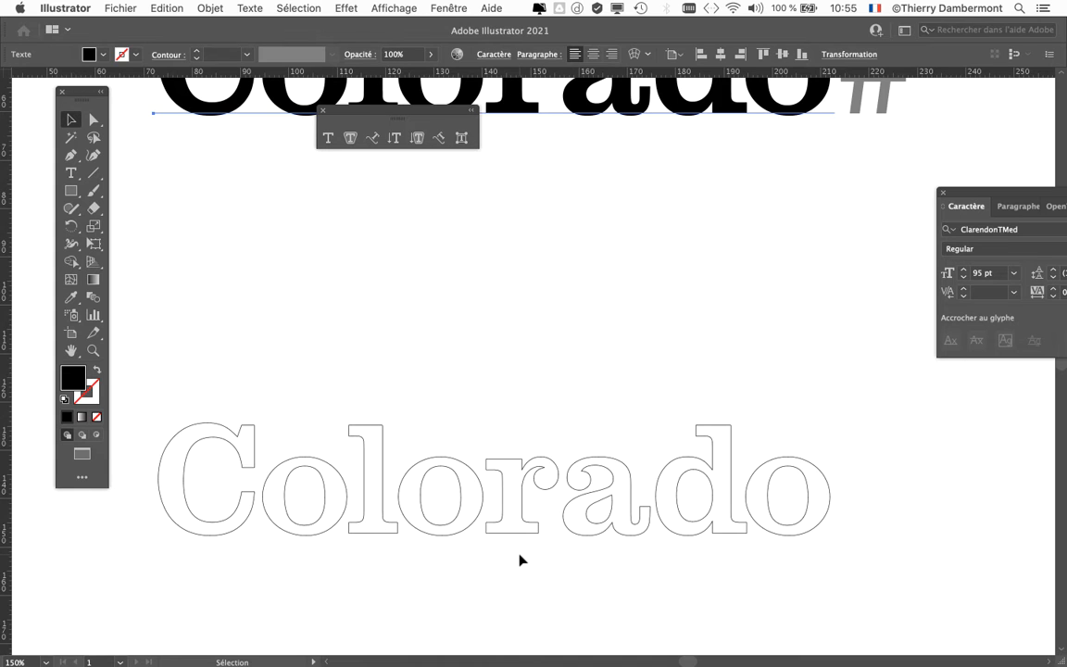
drag(520, 560, 545, 482)
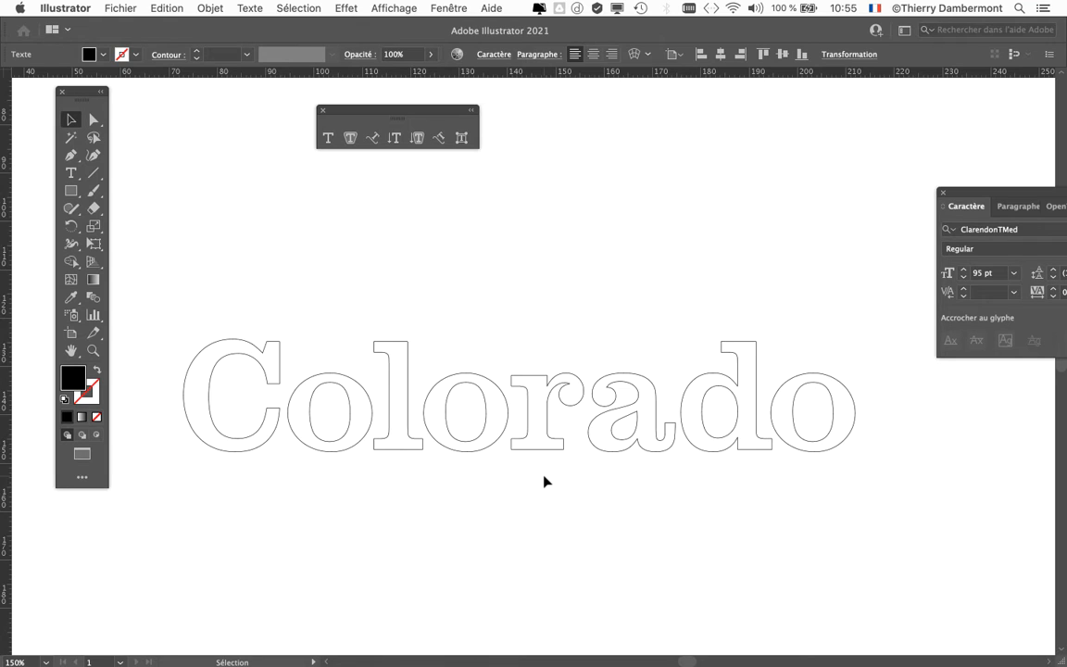
key(super)
key(super+y)
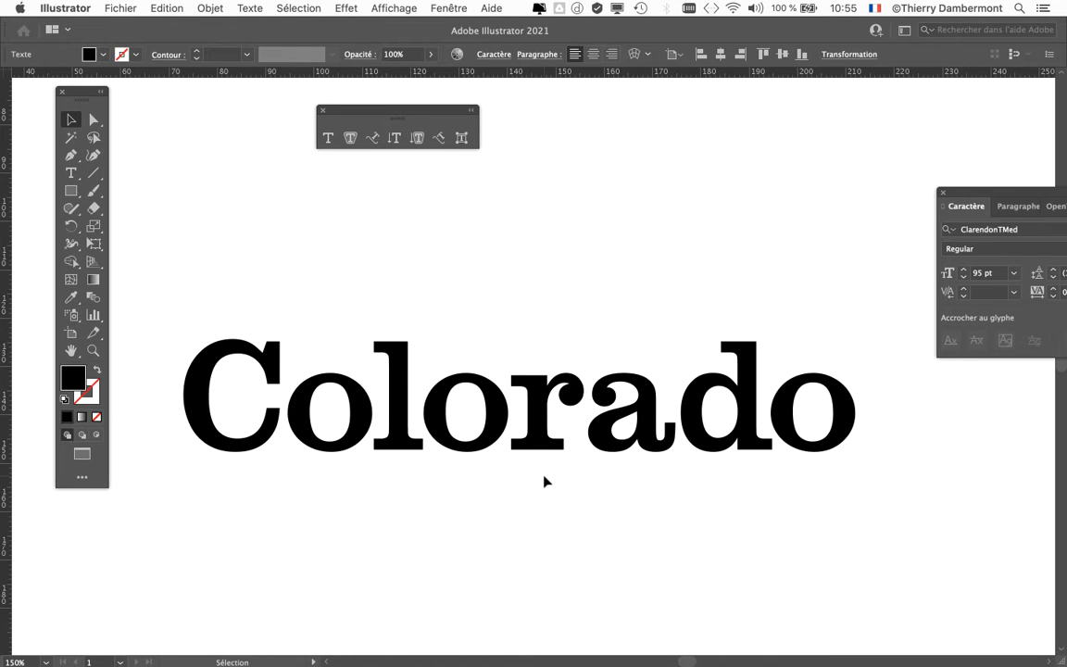
key(super+minus)
key(super+minus)
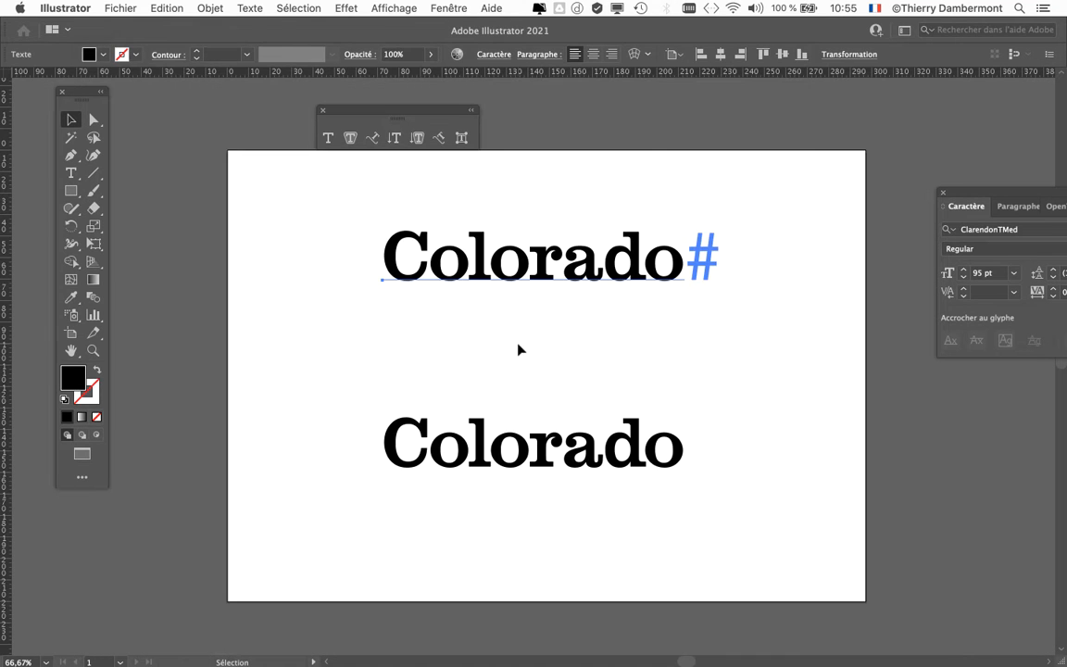
click(519, 349)
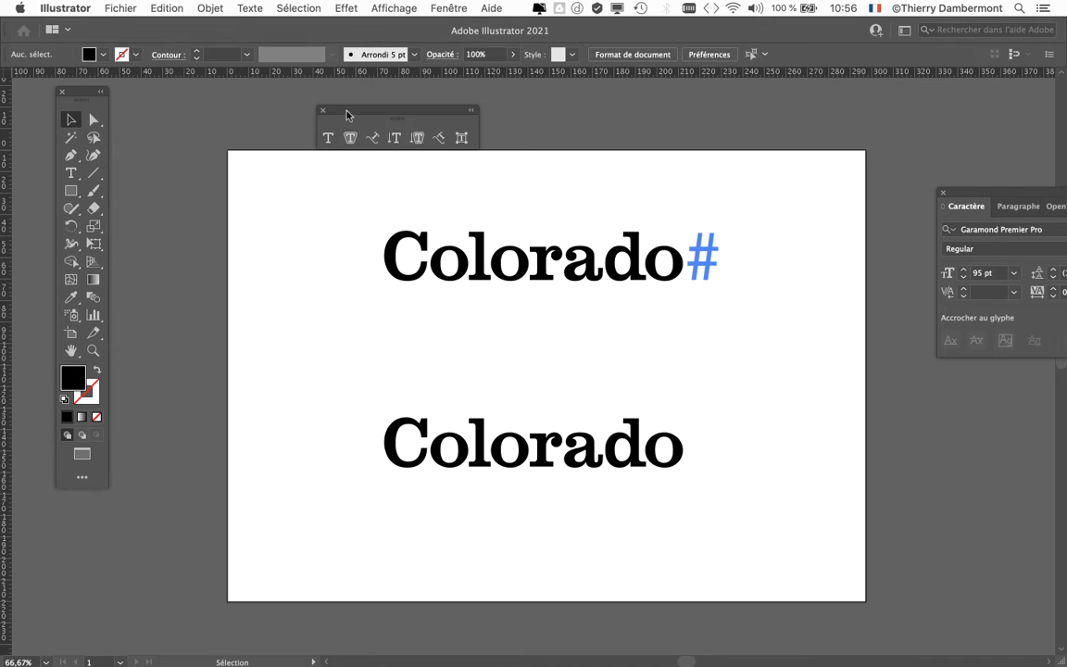
- Move the floating type tools clear of the artboard, and select and deselect the vectorised word to inspect its anchor points
drag(347, 114, 171, 104)
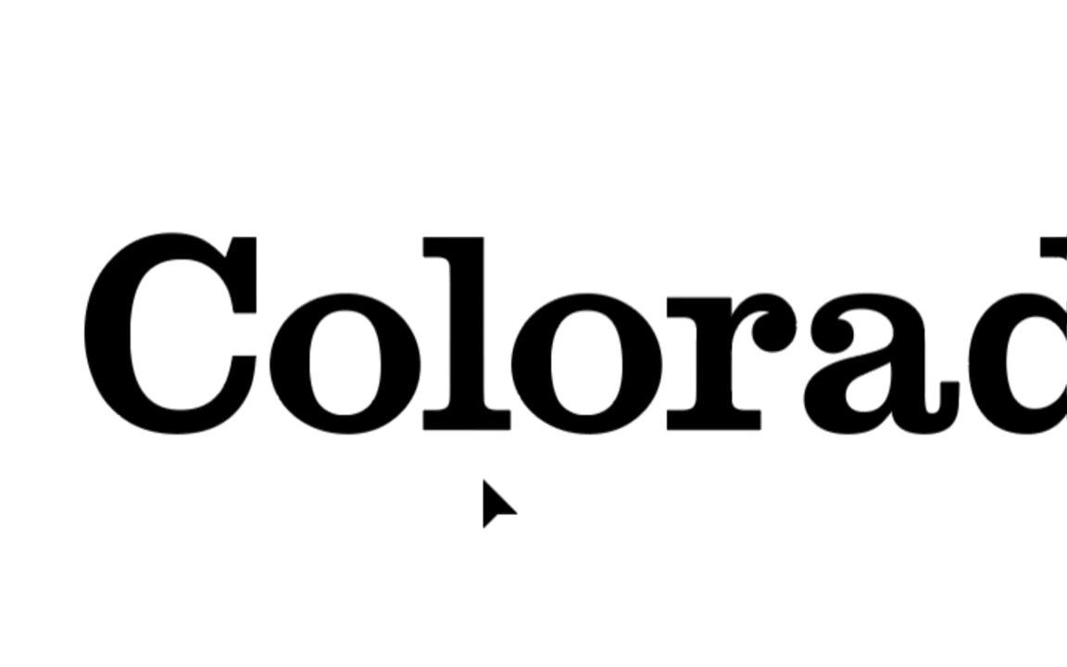
click(491, 470)
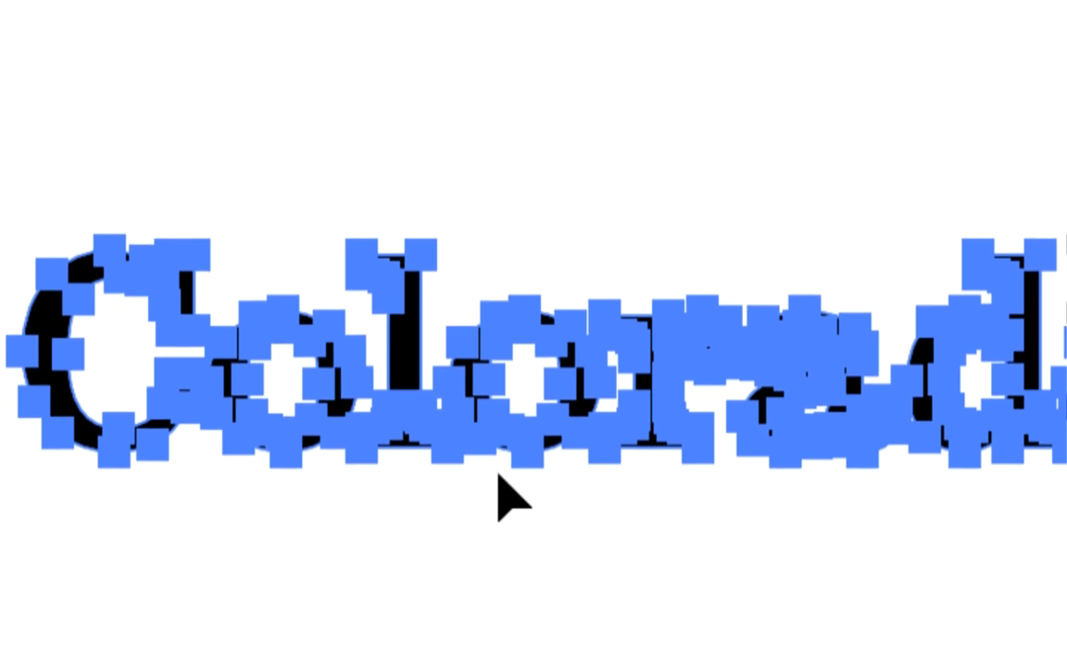
click(501, 500)
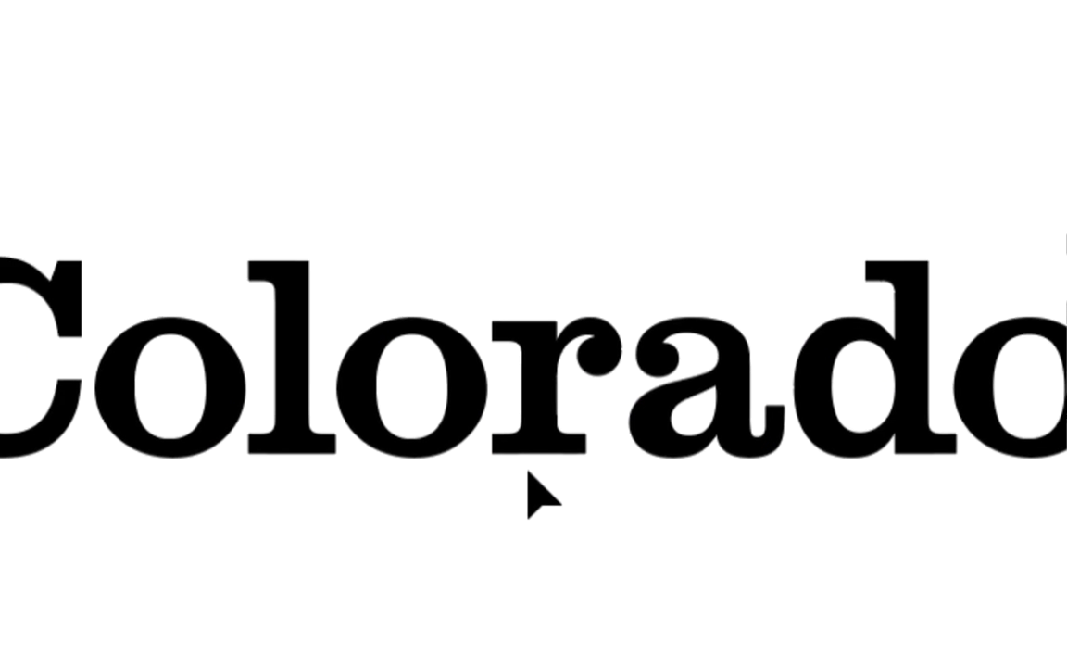
click(638, 430)
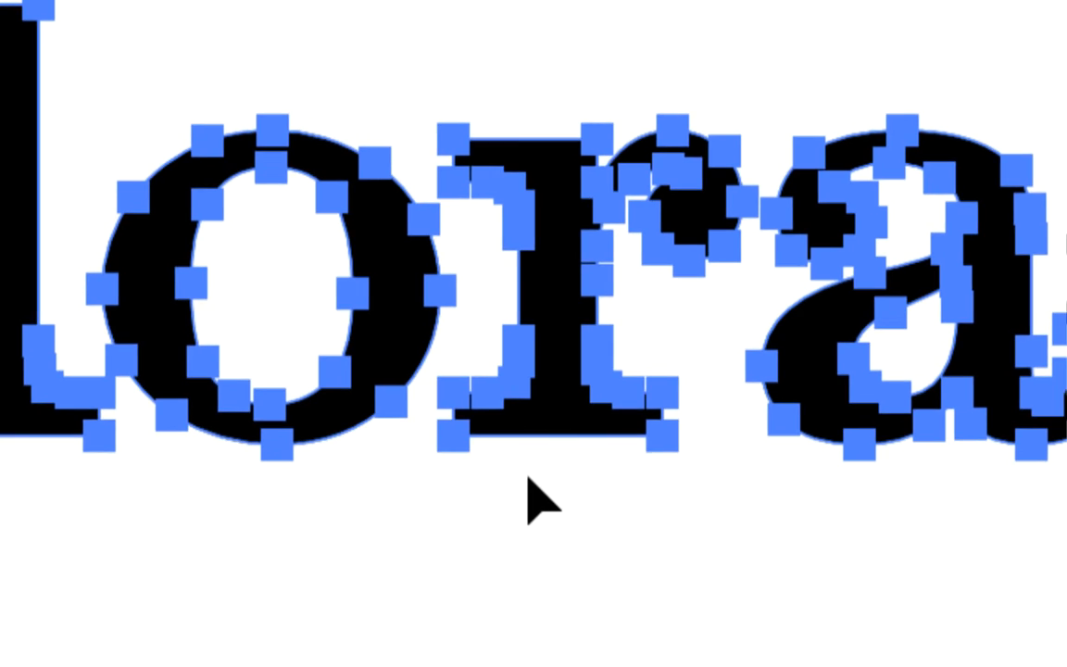
click(529, 519)
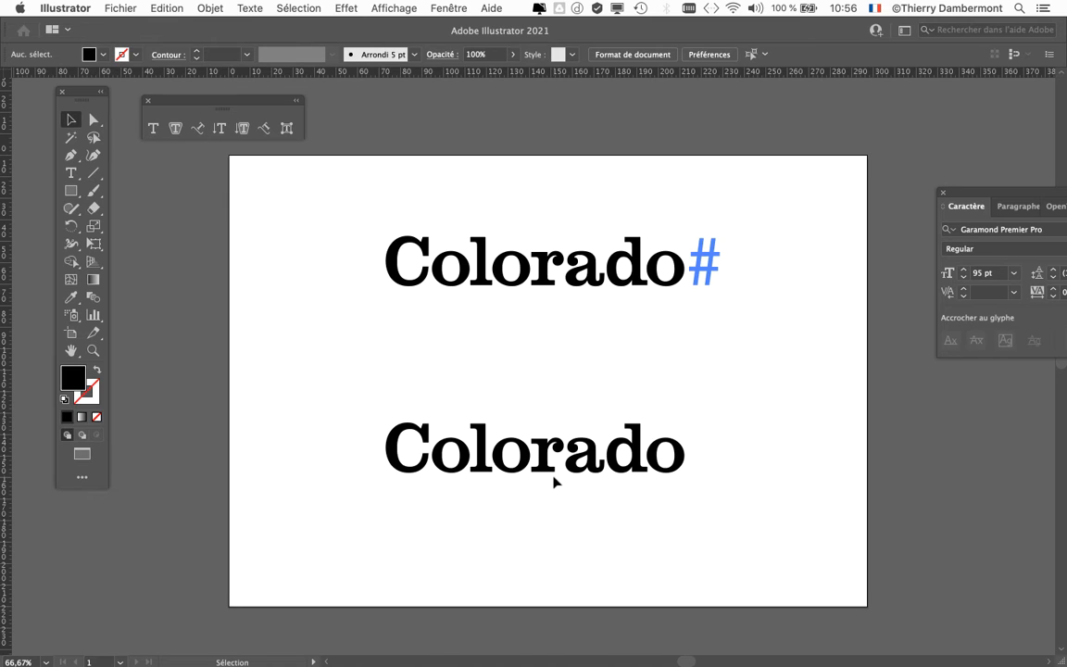
- Switch to Firefox and run a Google image search for "logotype" in a new tab
mouse_move(4, 500)
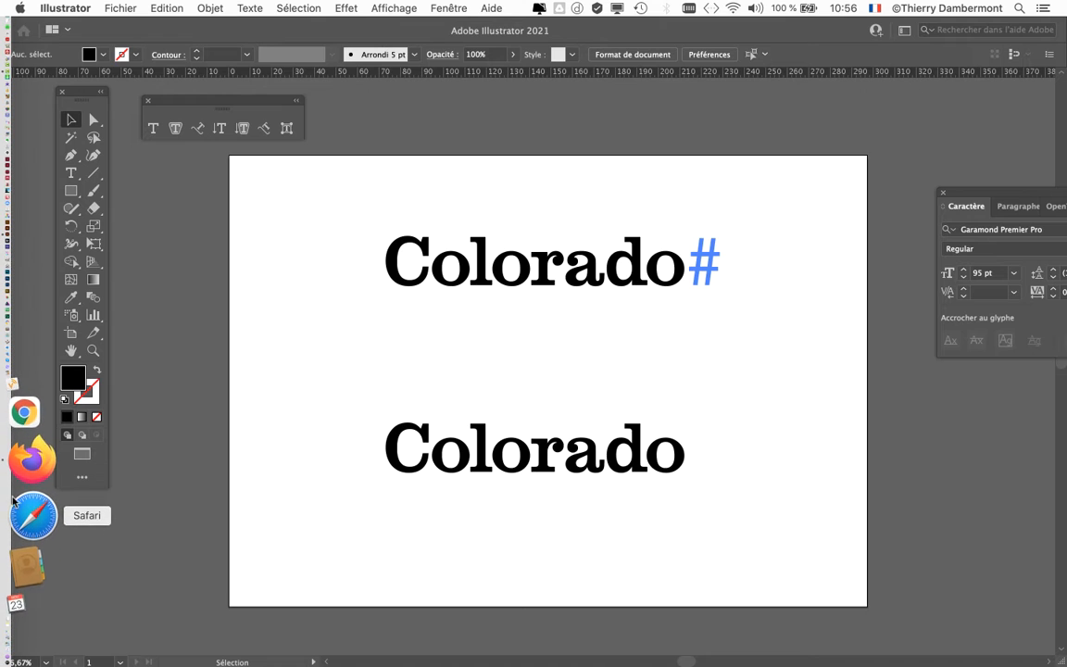
click(31, 482)
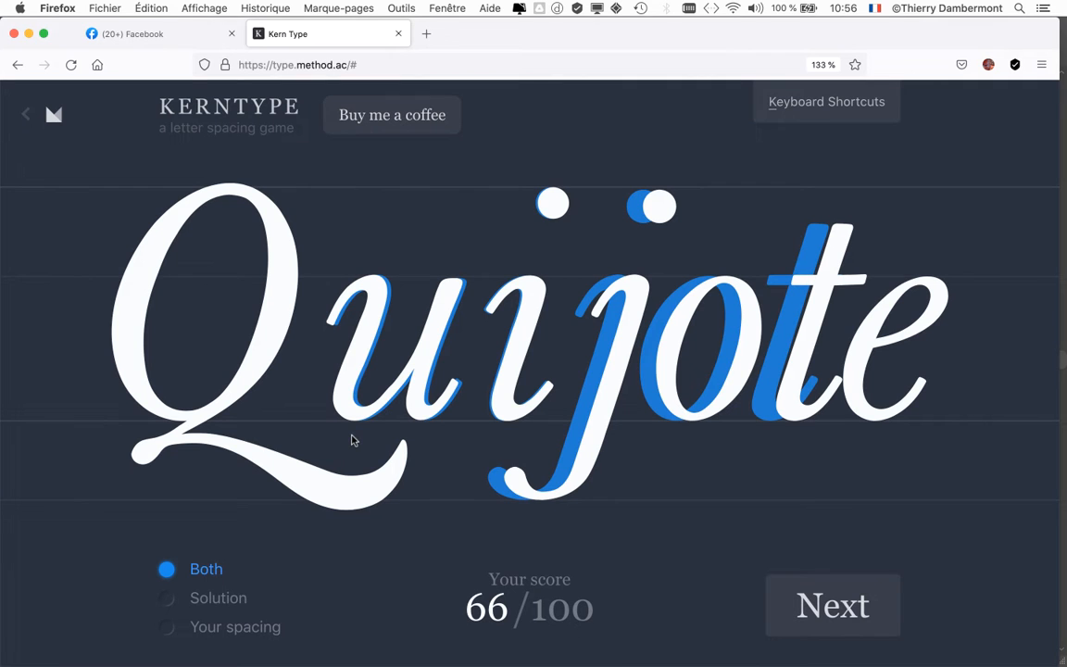
click(426, 35)
click(390, 256)
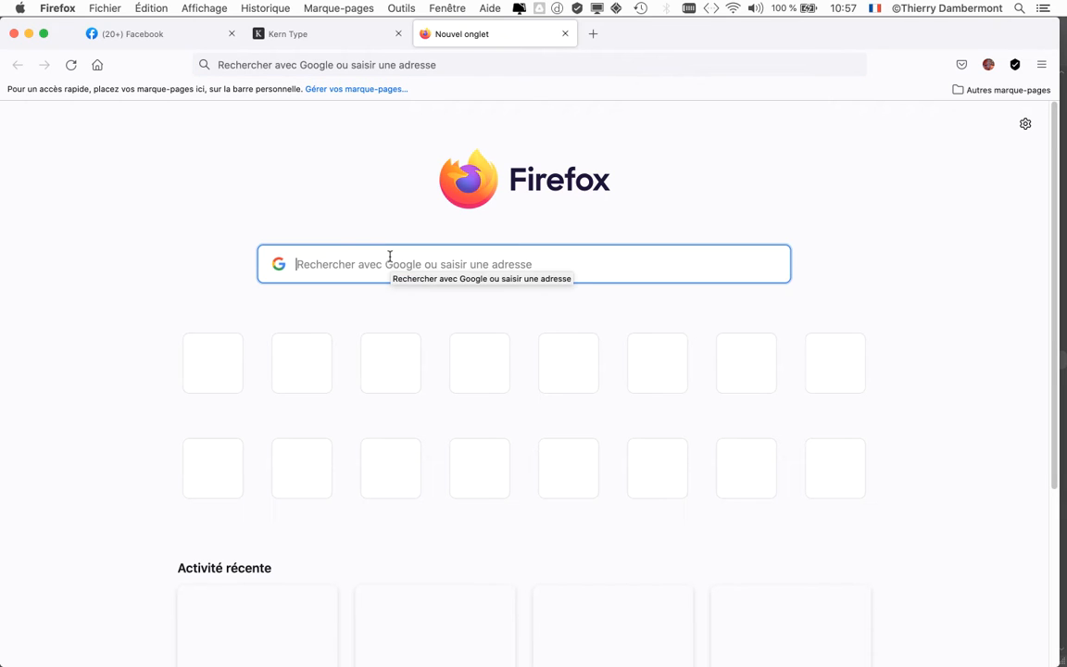
text(logotype)
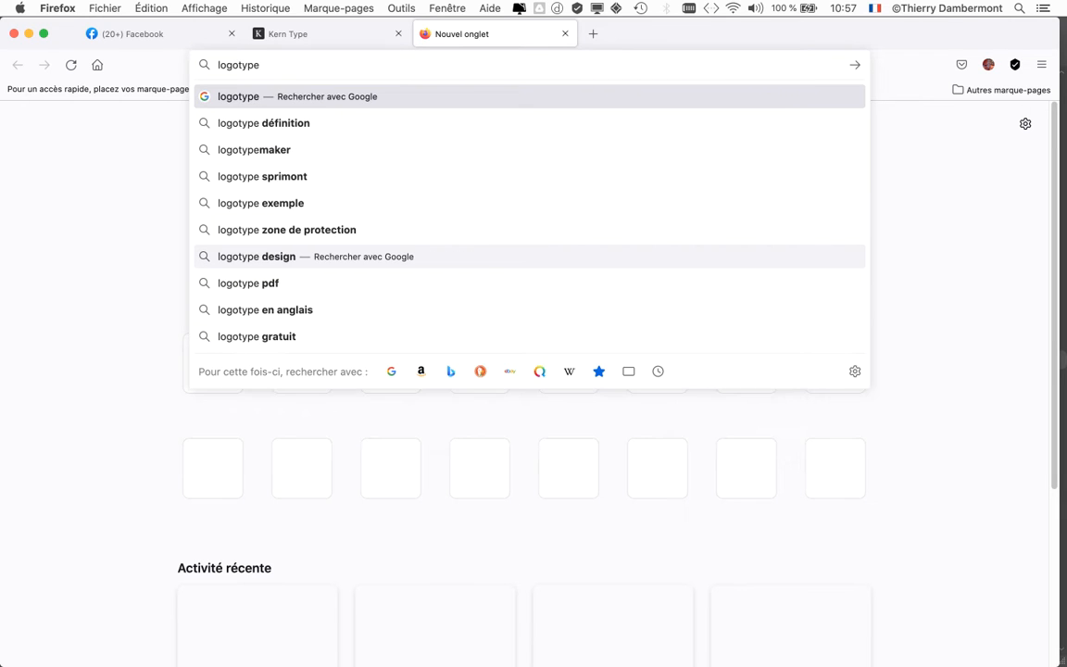
key(Return)
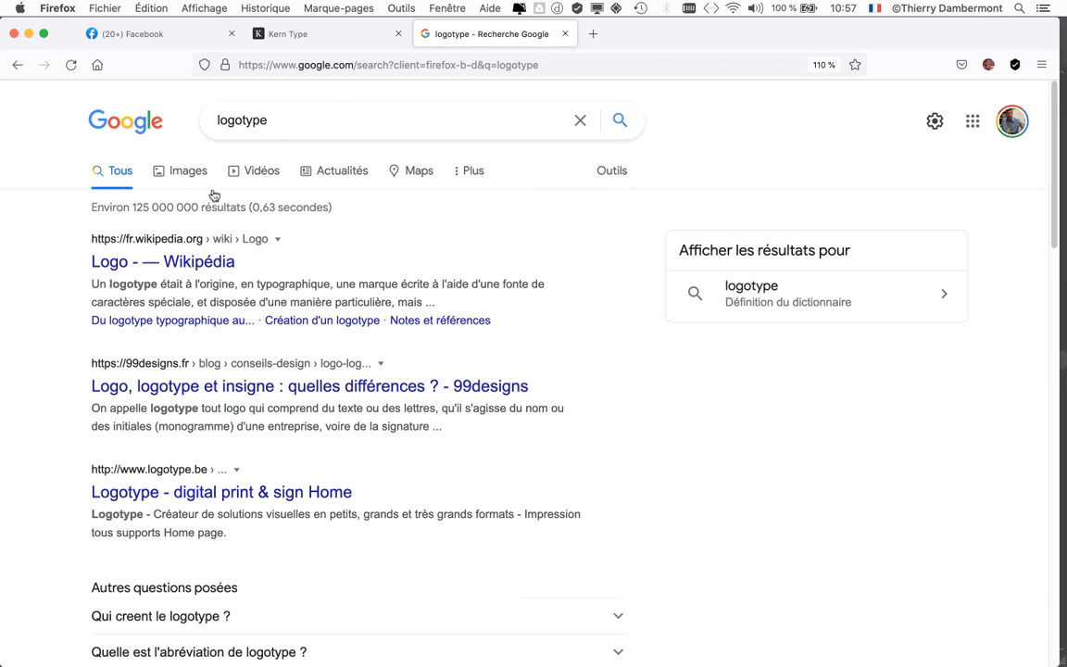
click(202, 178)
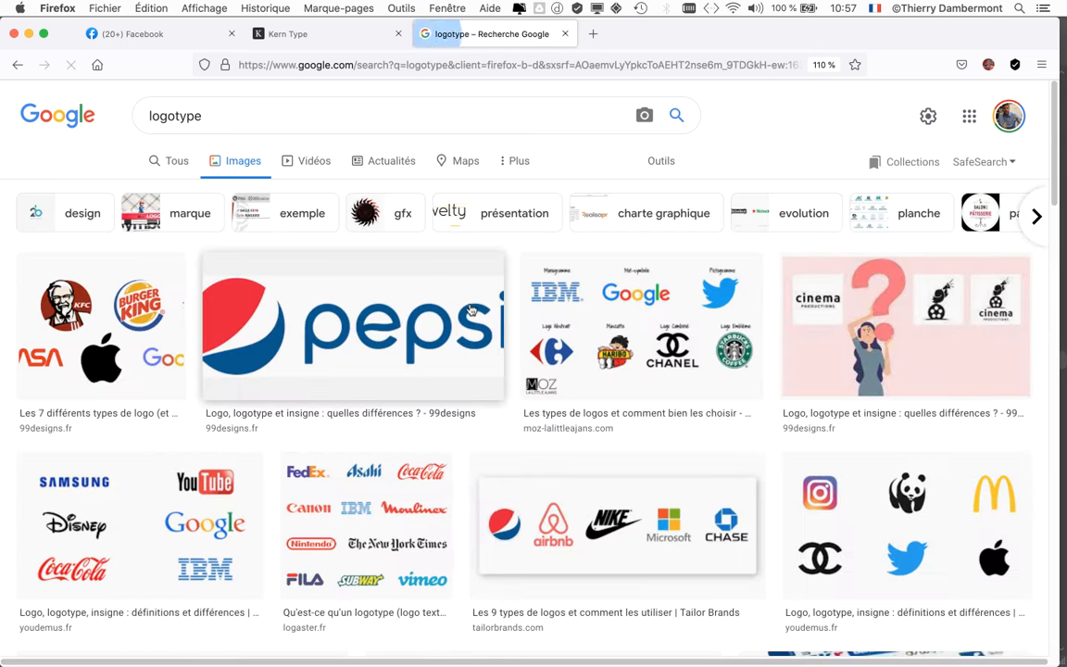
- Browse the text-based brand logos in the image results, and minimise the browser to return to Illustrator
scroll(469, 309, down, 3)
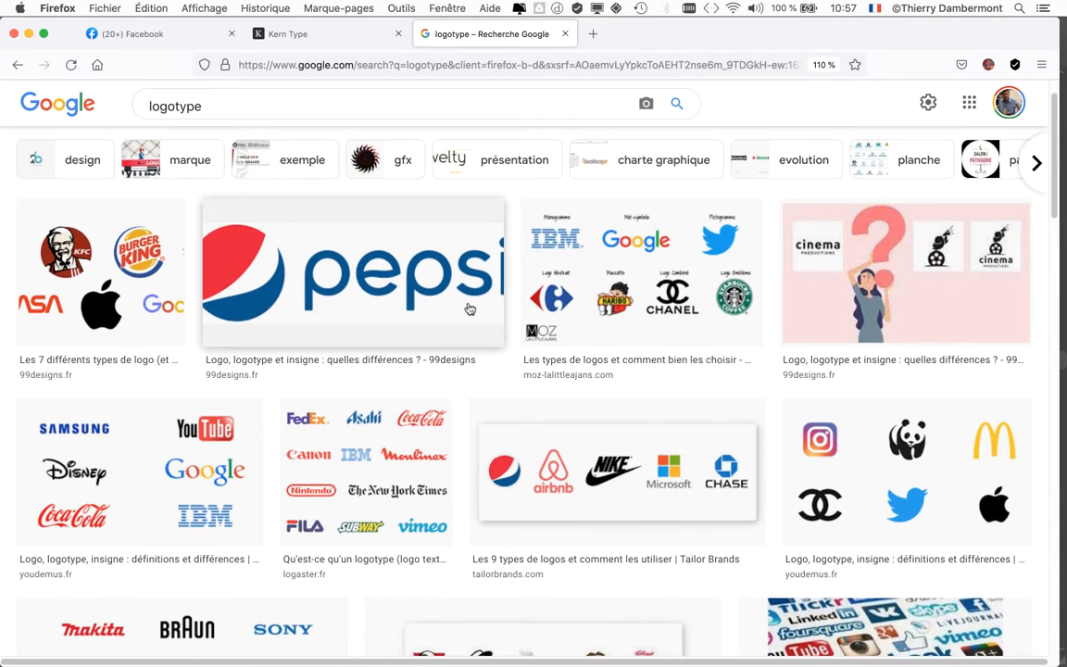
scroll(469, 309, down, 2)
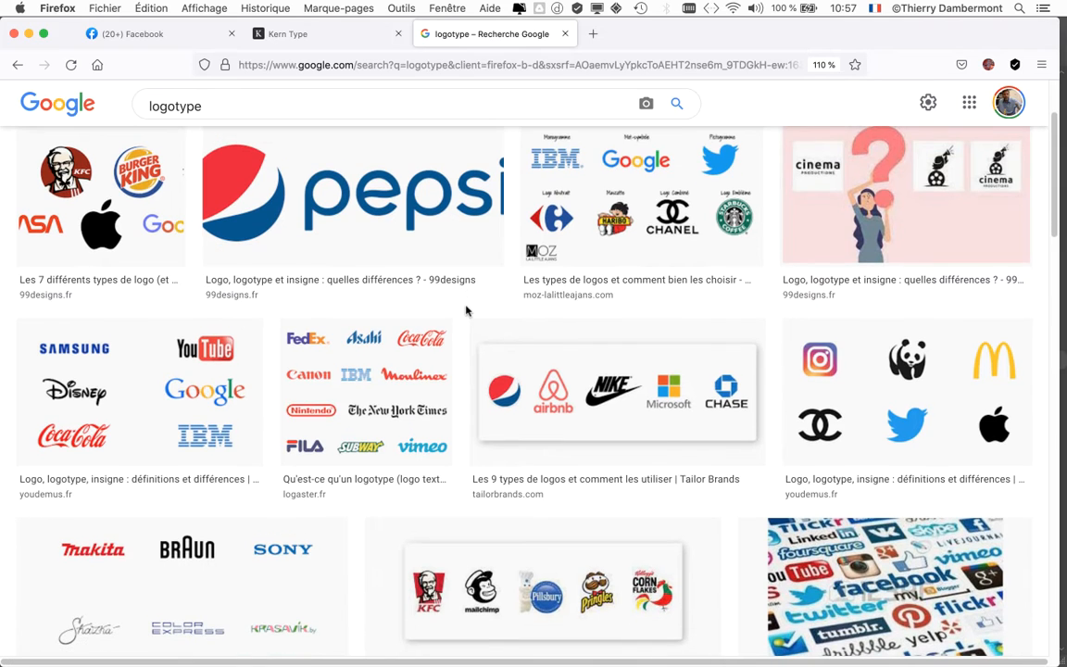
scroll(622, 401, down, 2)
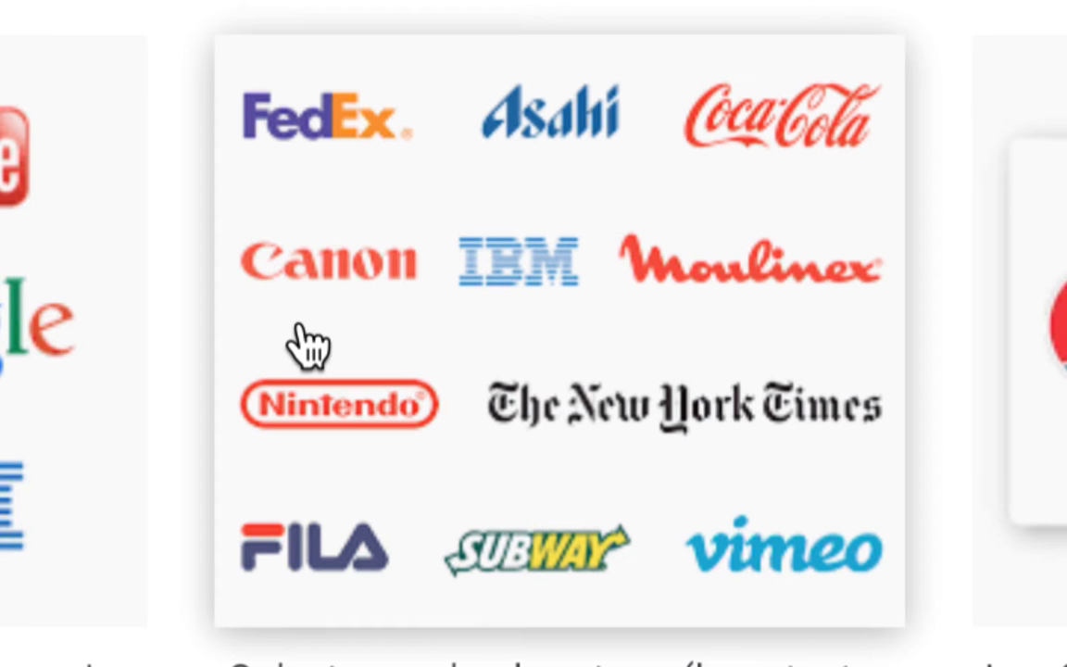
scroll(309, 346, down, 3)
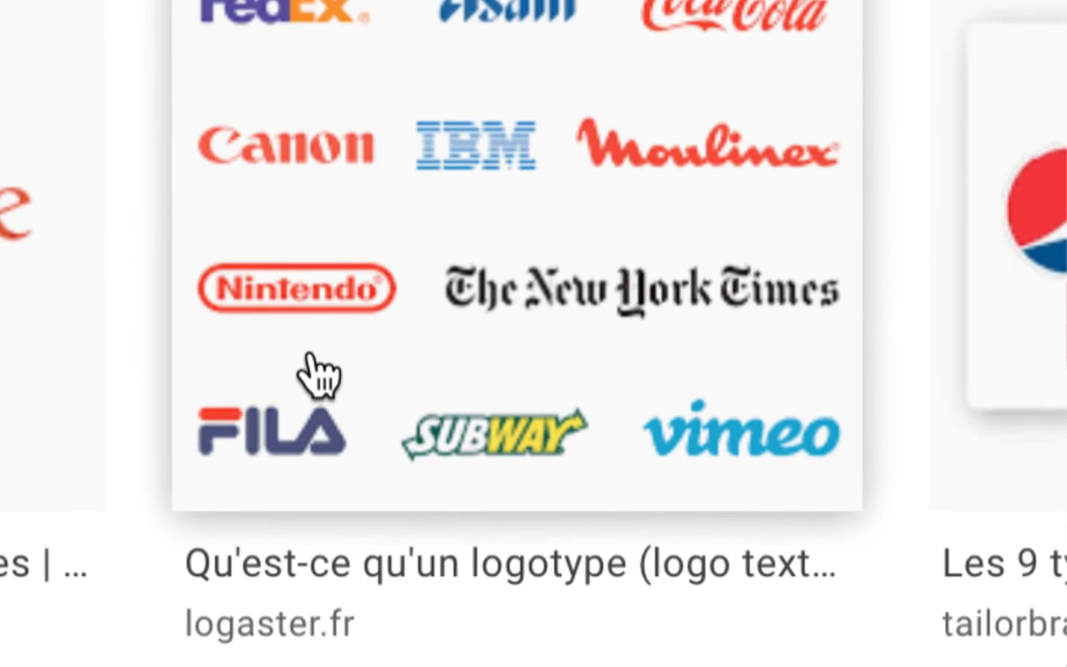
scroll(315, 370, down, 2)
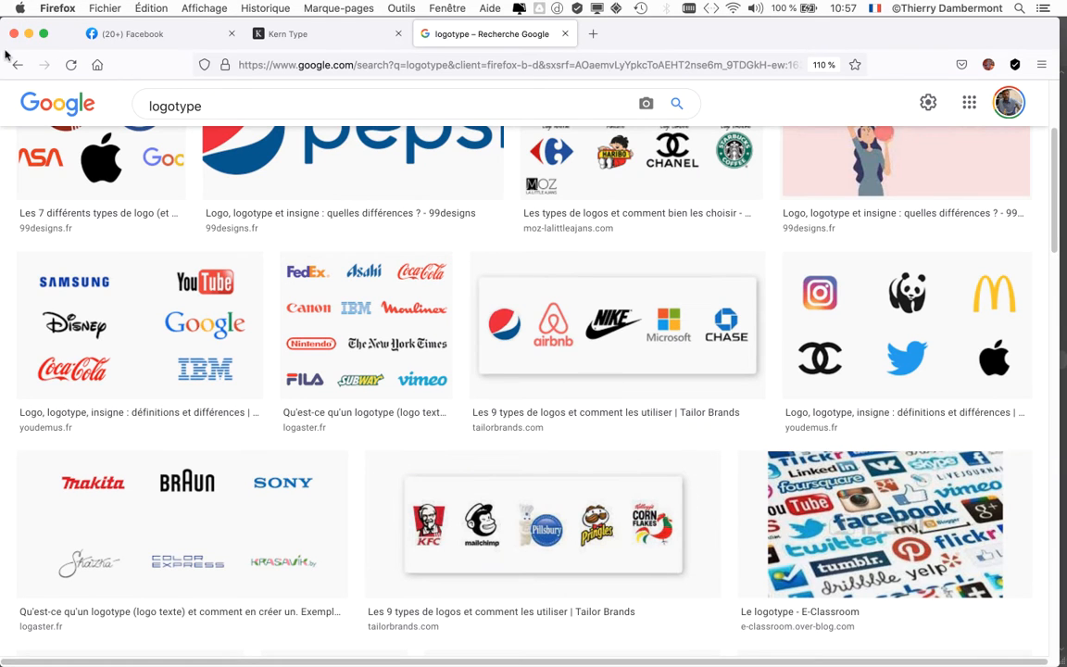
click(27, 35)
click(398, 109)
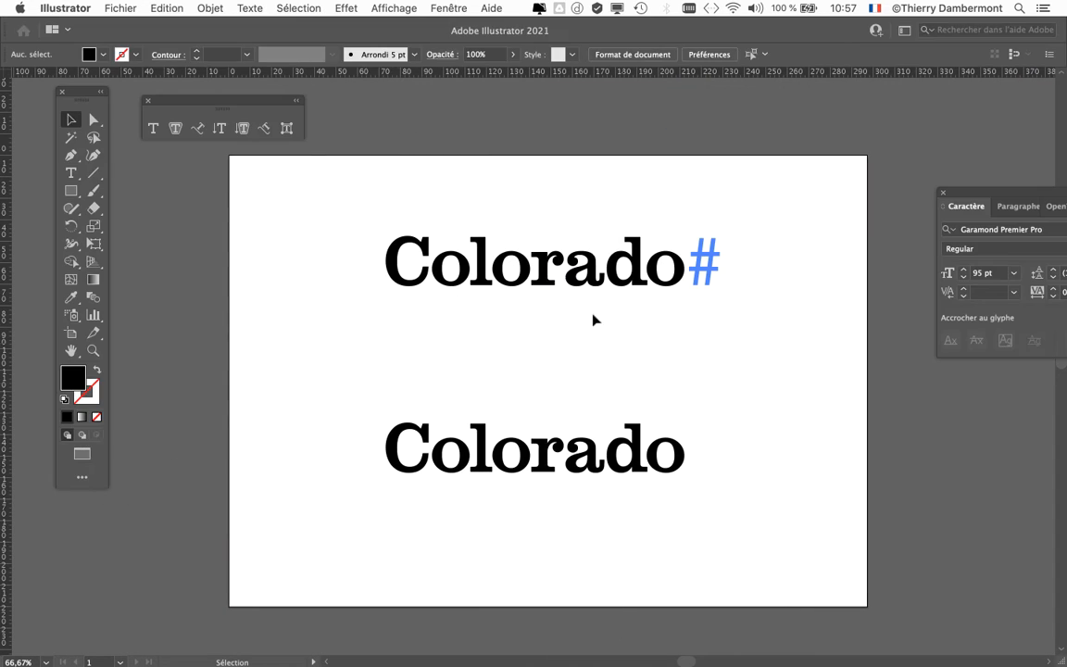
- Select the vectorised lower Colorado word with the Selection tool at 150% zoom so its anchor points can be examined
key(super+plus)
key(super+plus)
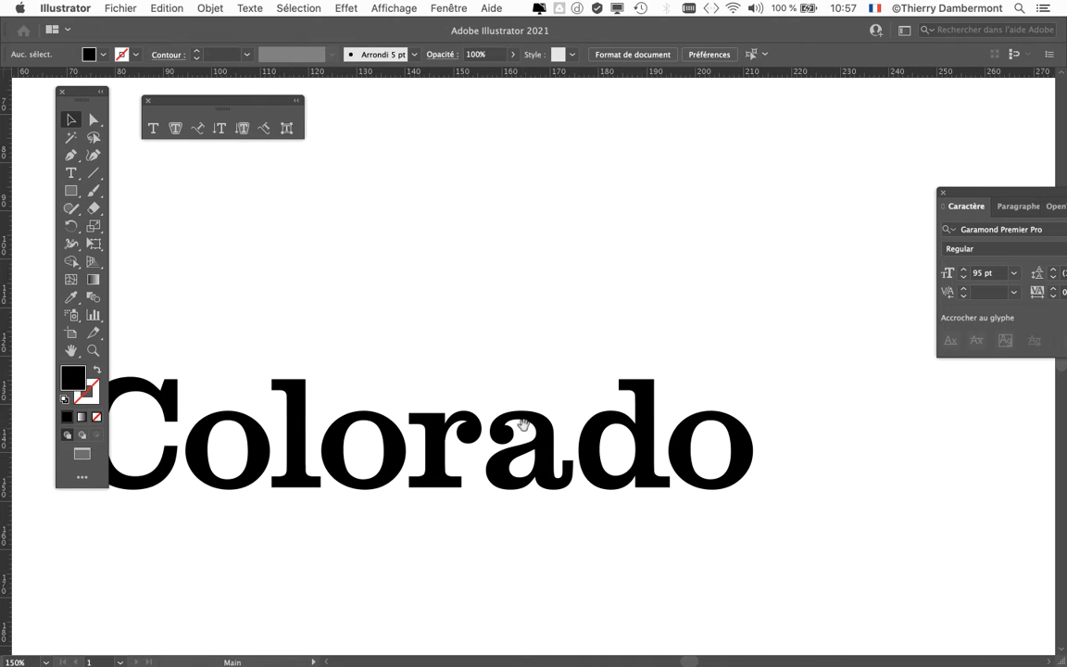
drag(519, 424, 604, 336)
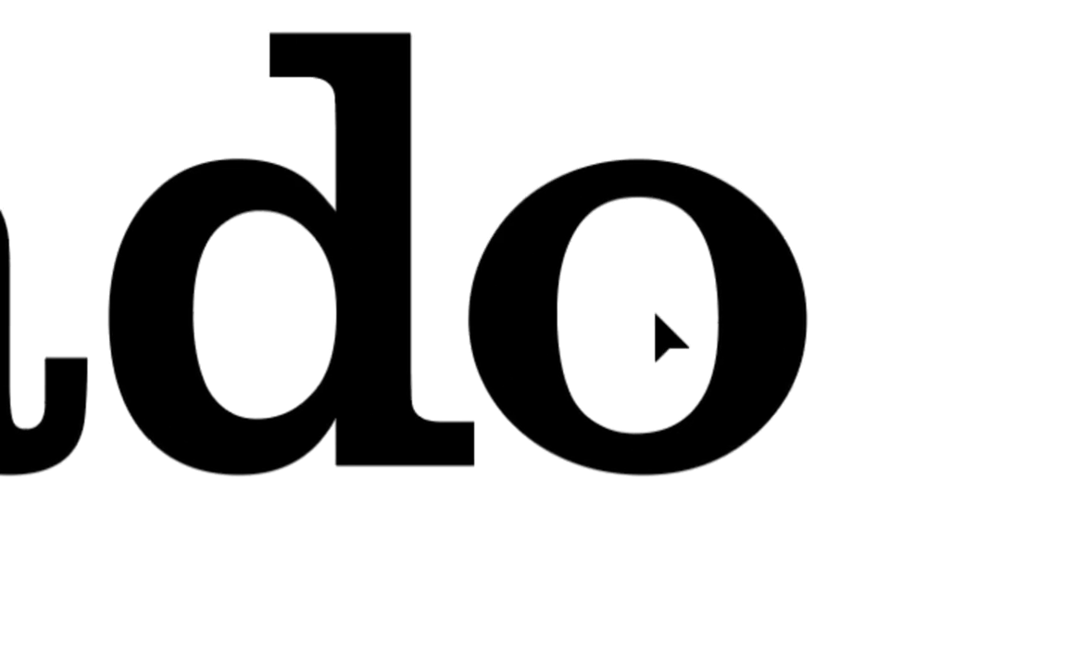
click(687, 317)
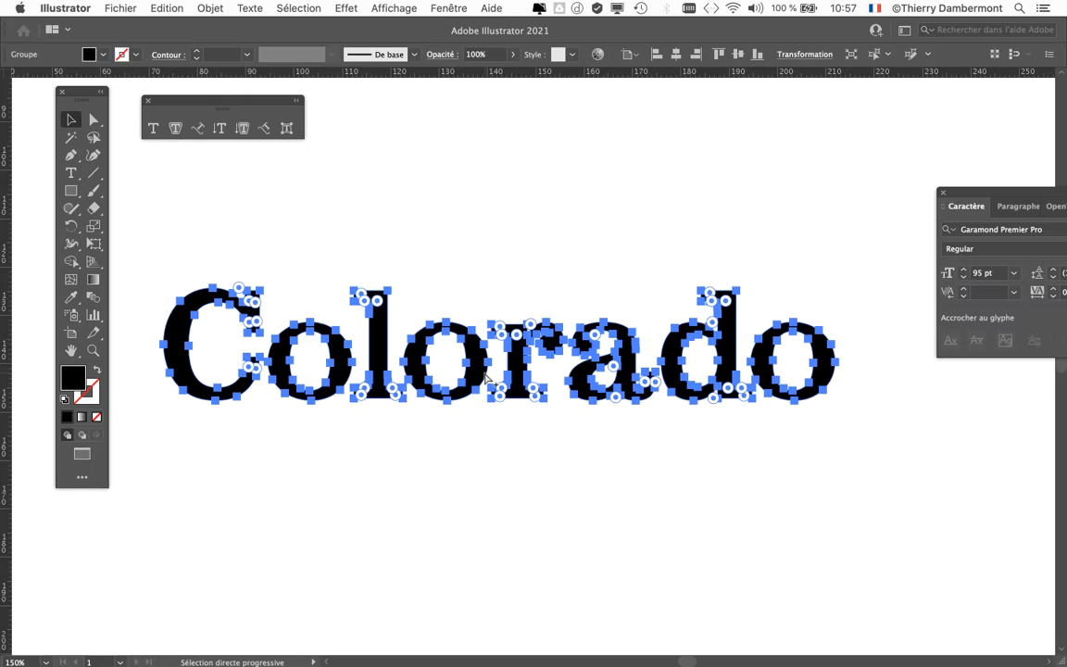
key(v)
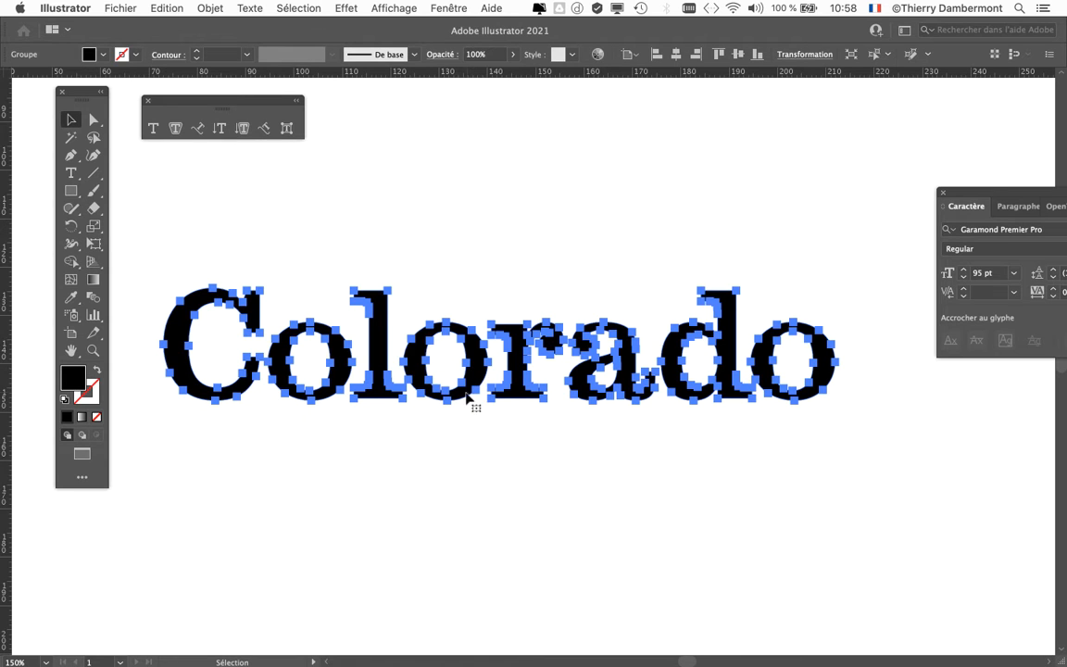
drag(451, 393, 409, 314)
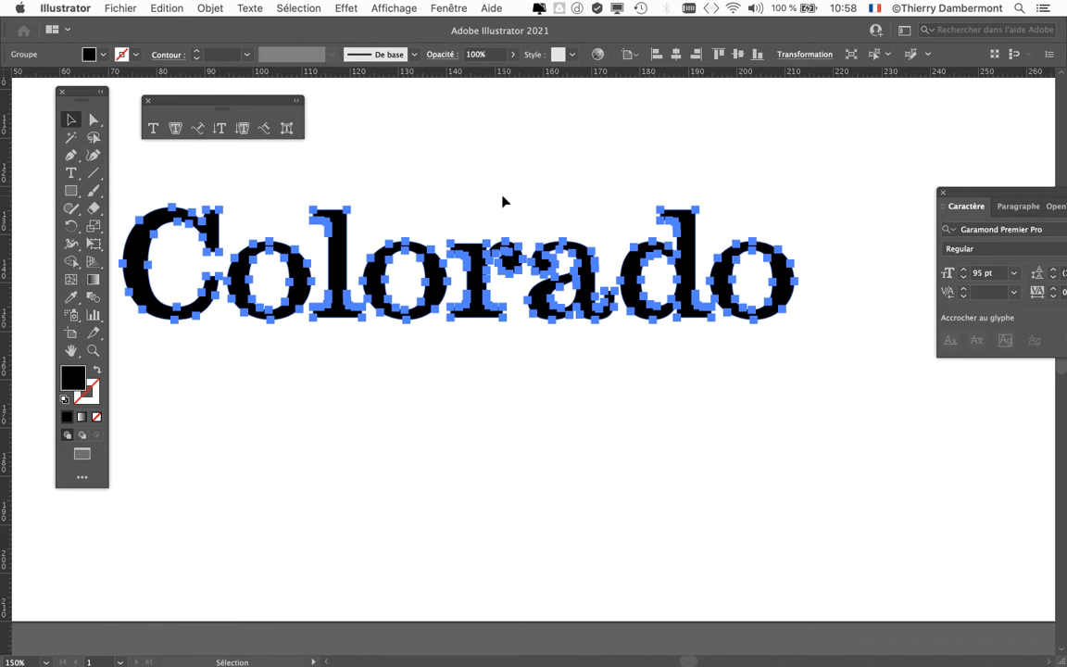
- Close the character settings, display the document's layer list and place it above the end of the word
click(944, 195)
click(444, 7)
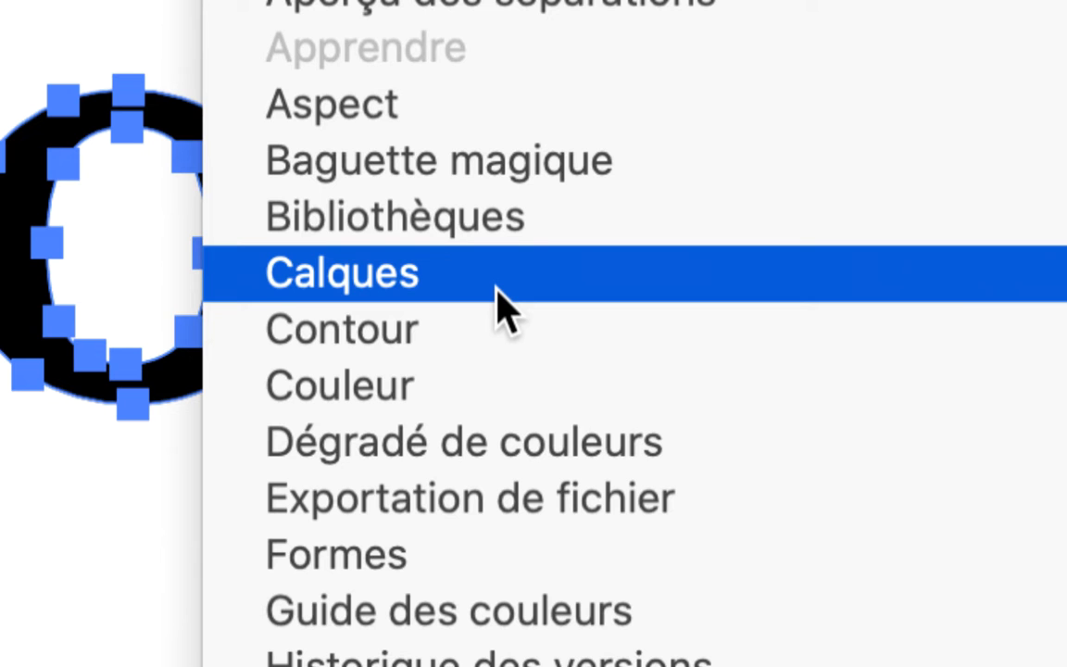
click(500, 306)
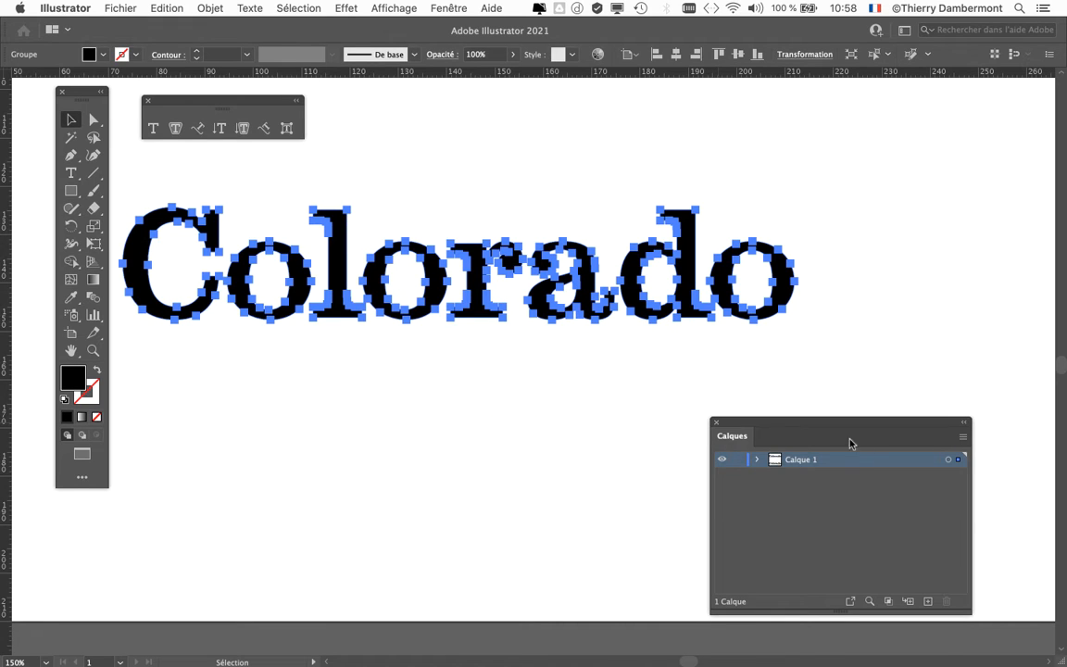
drag(851, 444, 850, 139)
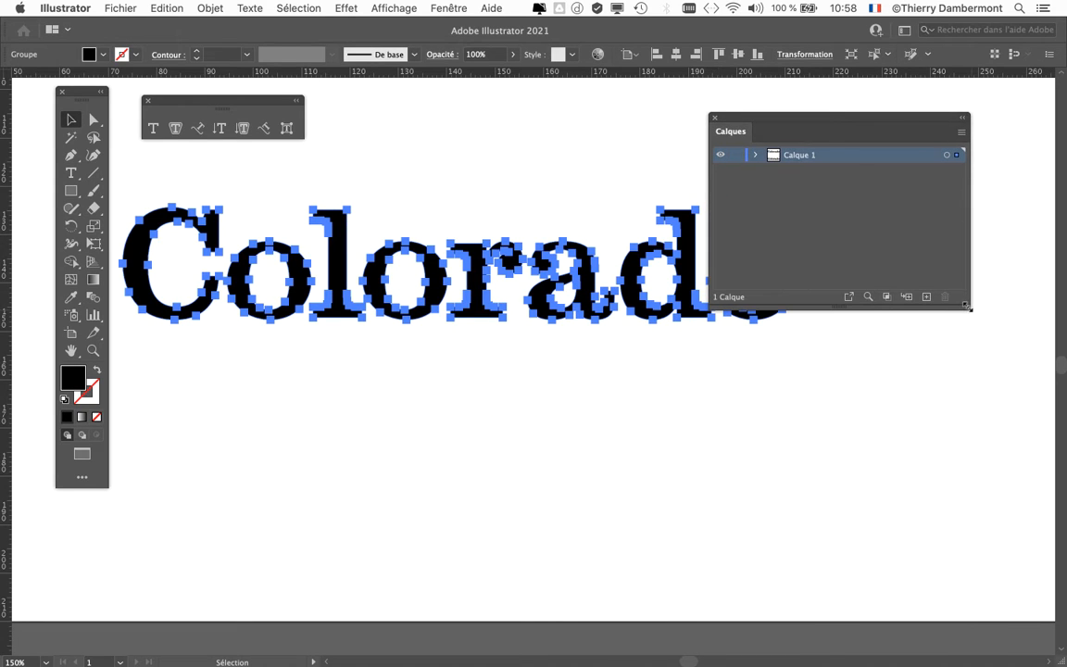
drag(967, 306, 853, 308)
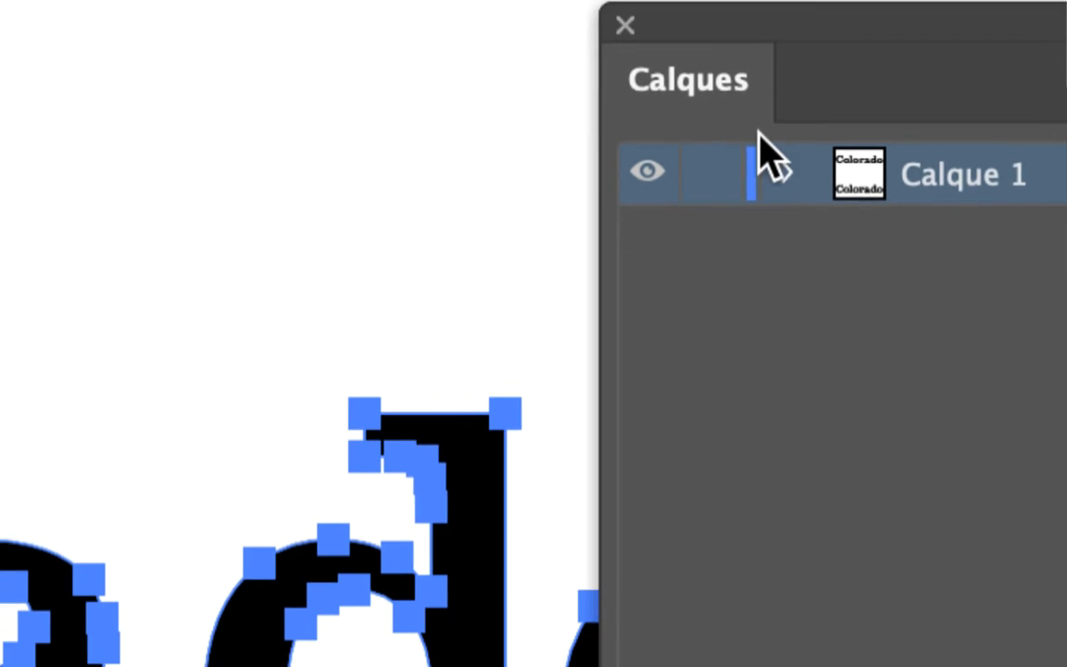
- Expand Calque 1 and its group to list the separate letter paths, enlarging the layer list to fit the full names
click(783, 174)
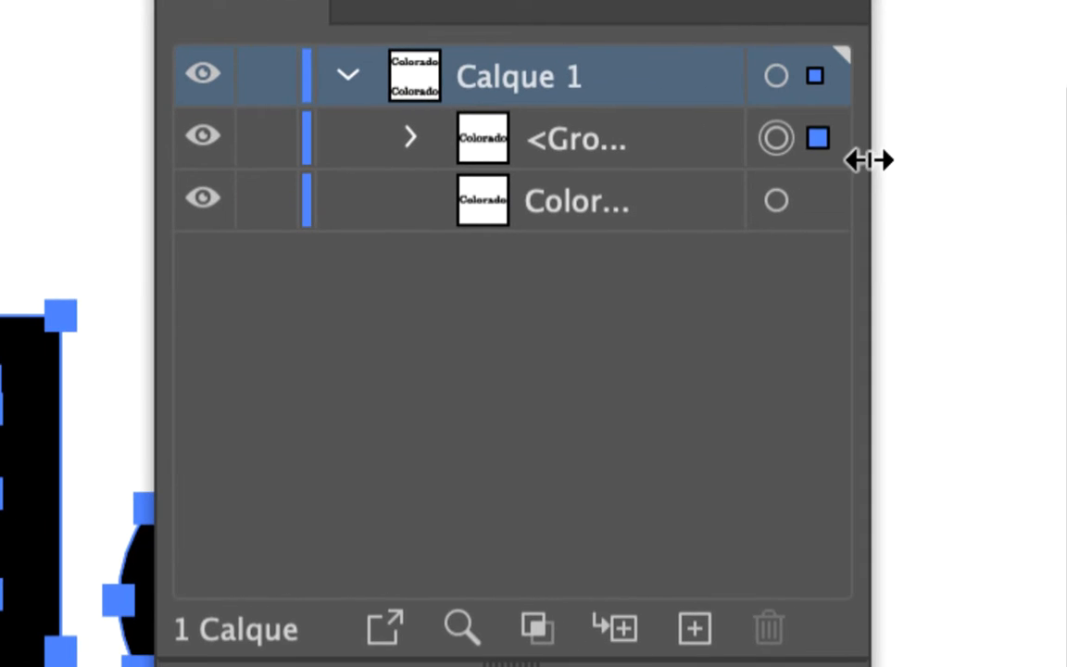
drag(869, 159, 915, 159)
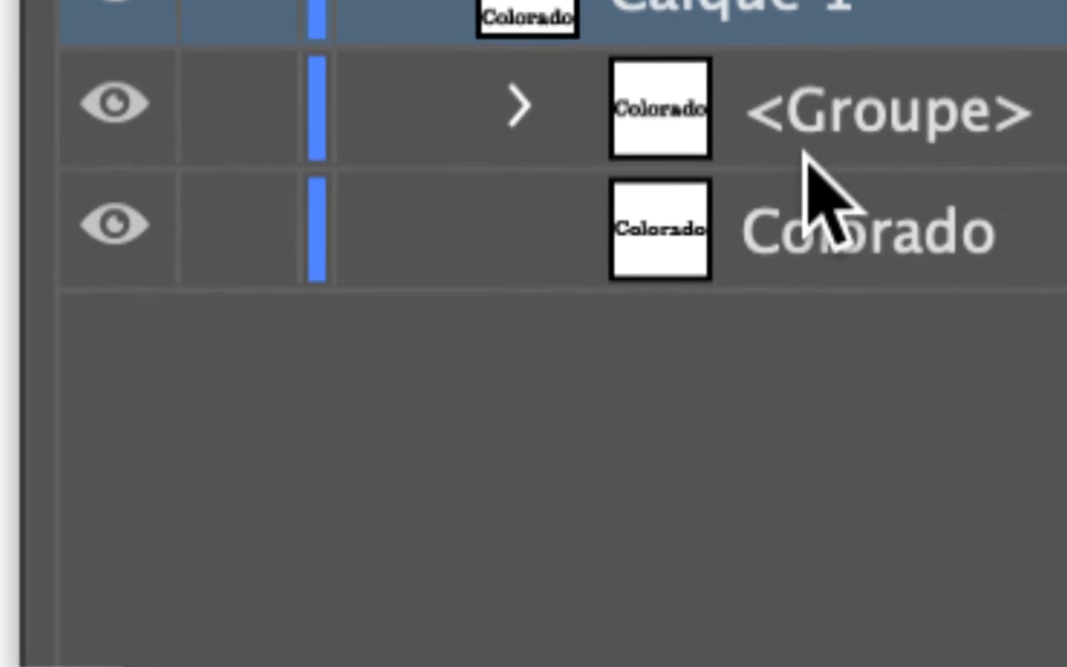
click(519, 106)
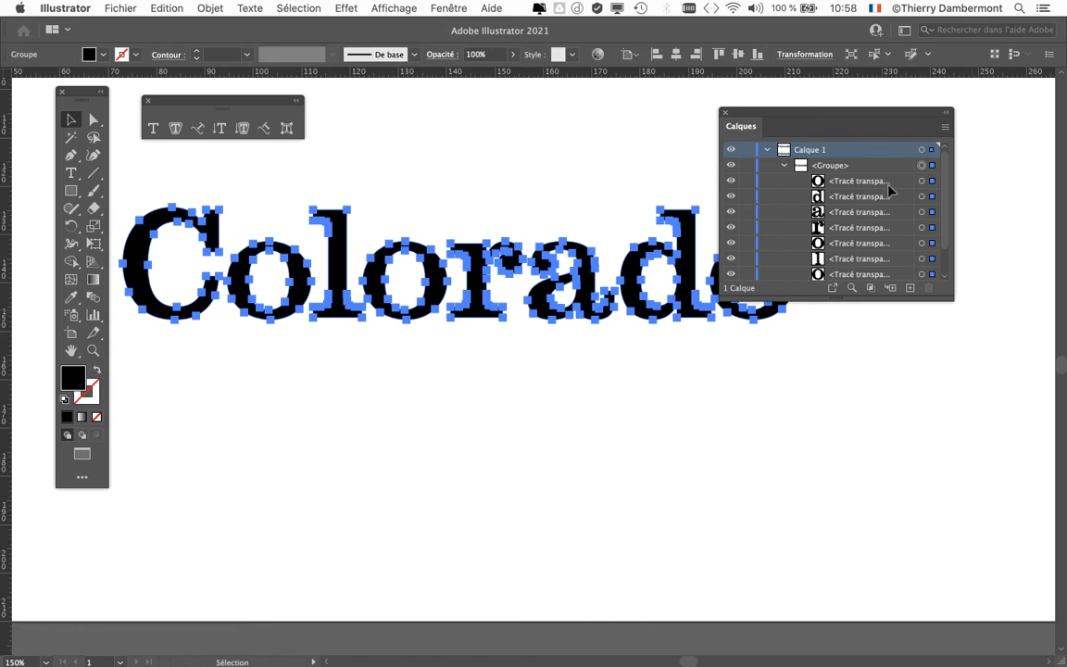
drag(955, 204, 1032, 205)
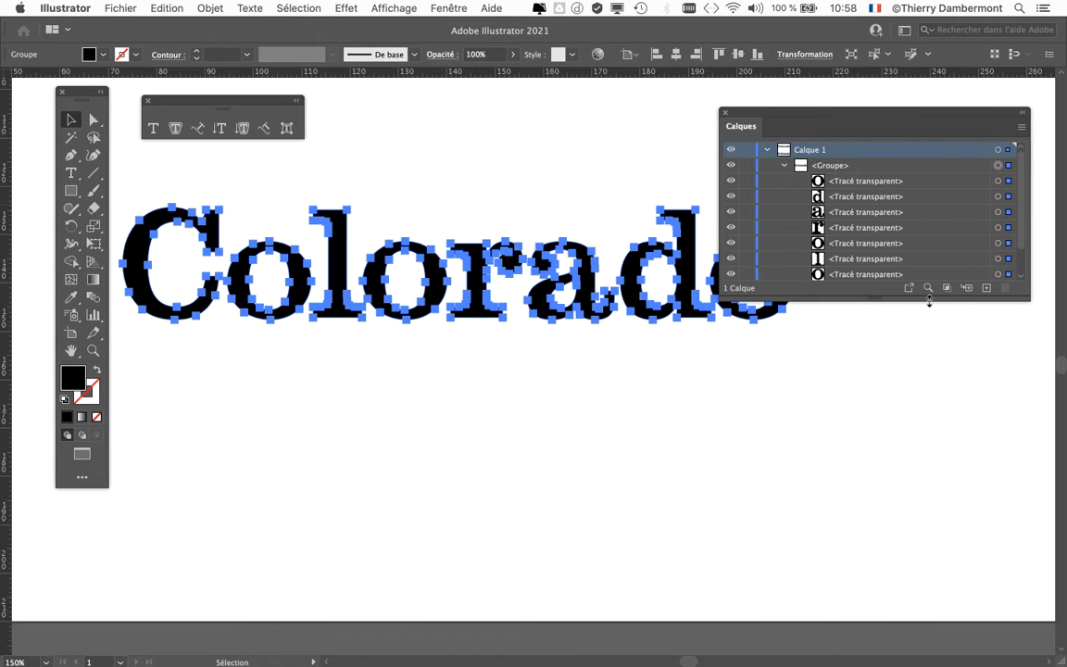
drag(930, 302, 934, 339)
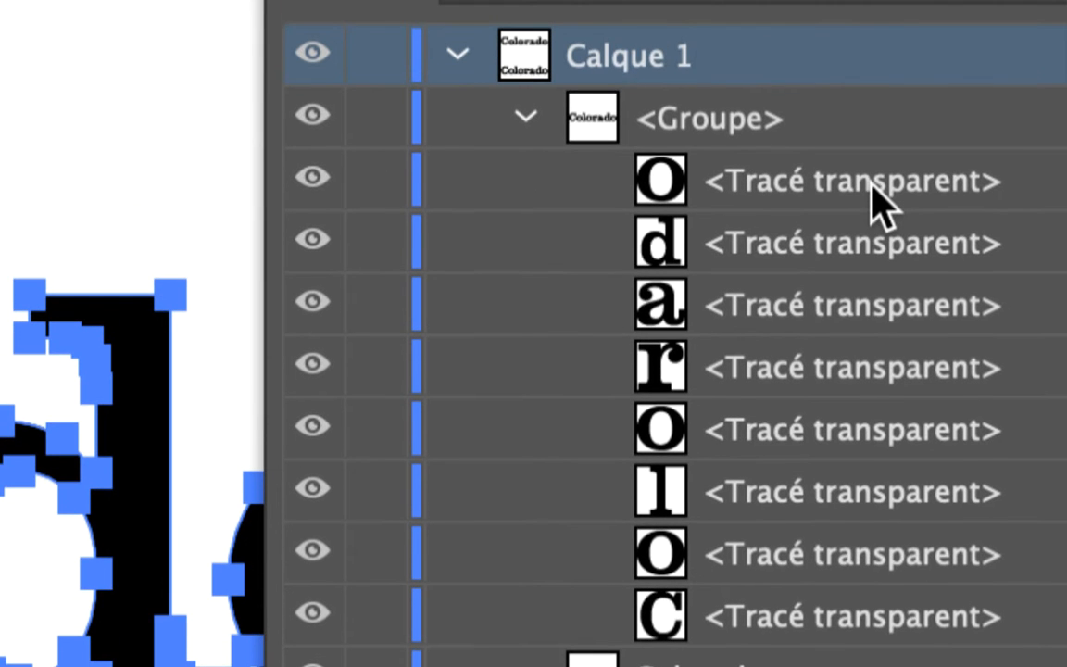
- Highlight the group's individual letter paths one by one in the layer list to examine them, and collapse the group
click(875, 185)
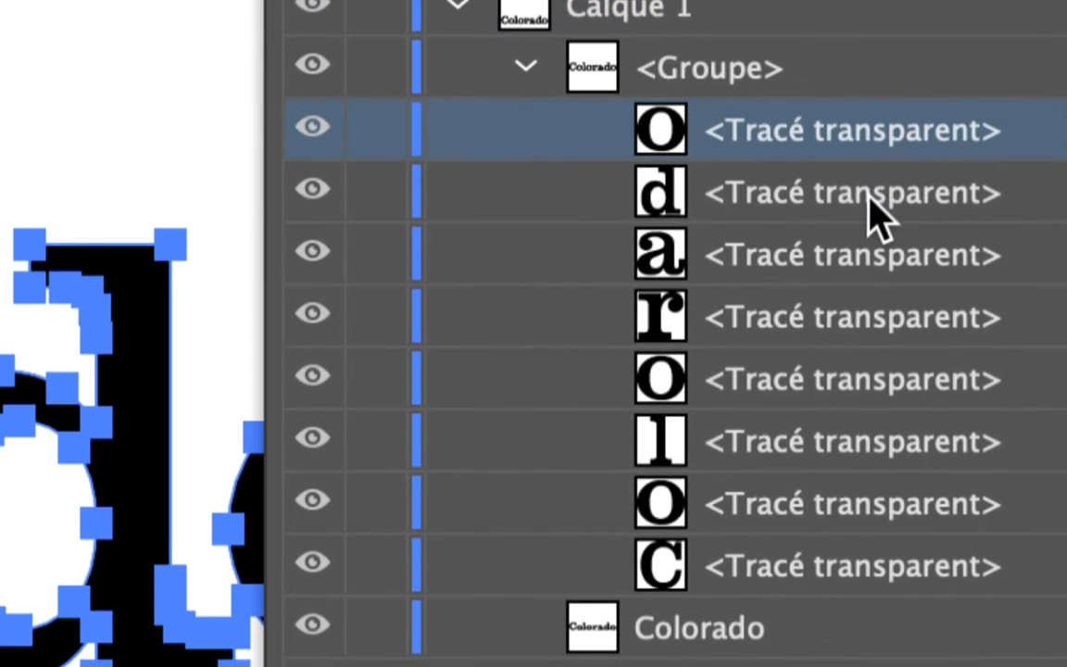
click(875, 243)
click(875, 305)
click(876, 257)
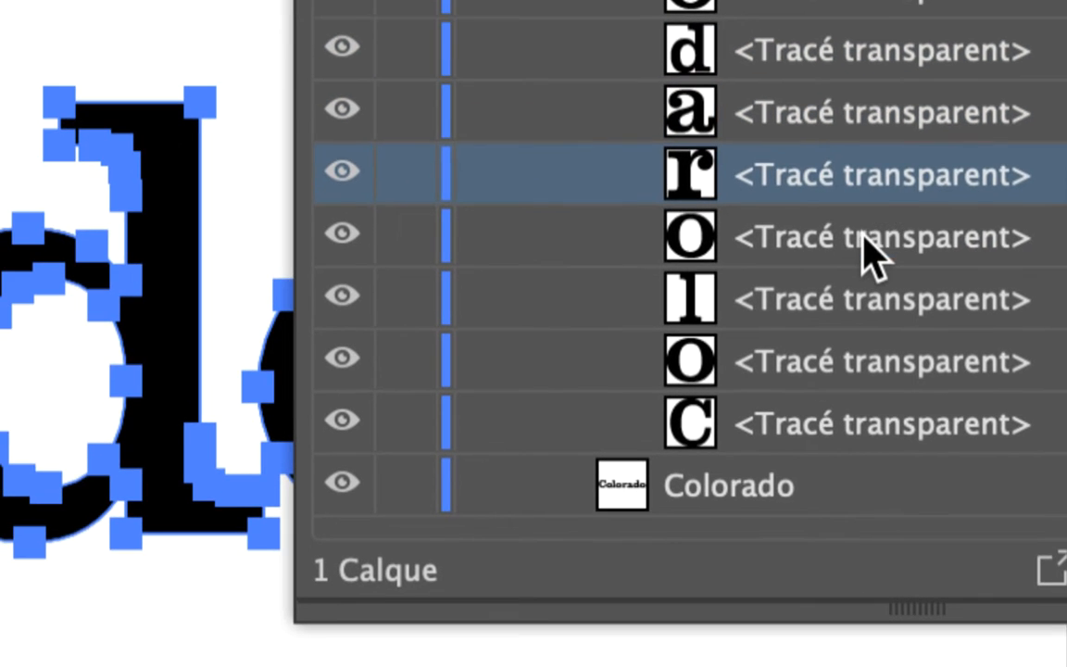
click(876, 319)
click(875, 382)
click(871, 290)
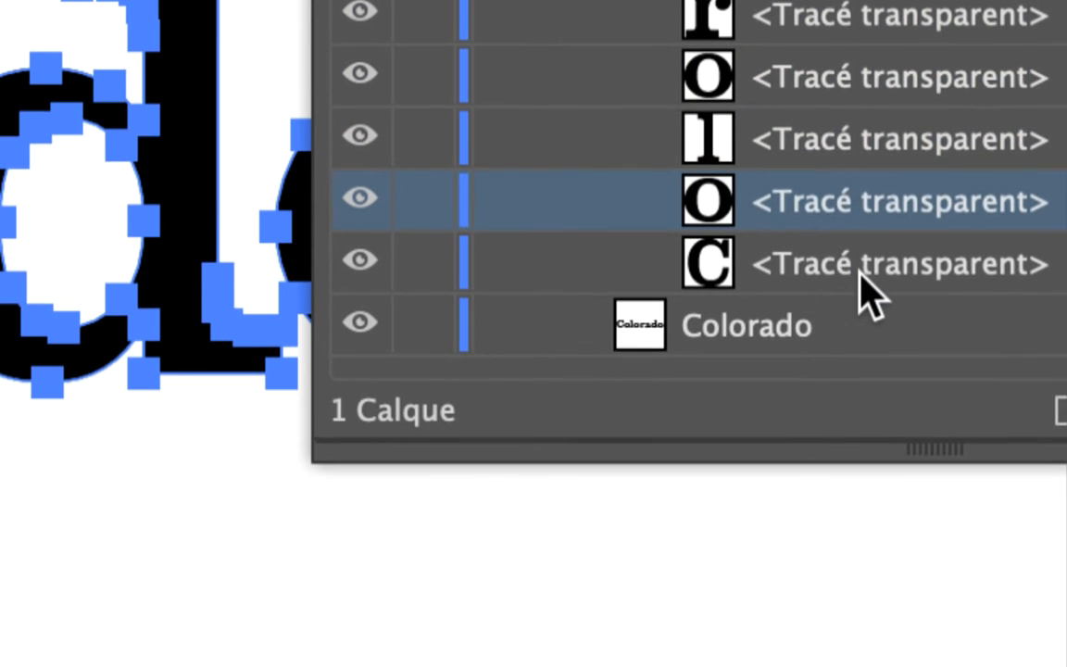
click(871, 352)
click(871, 290)
click(857, 206)
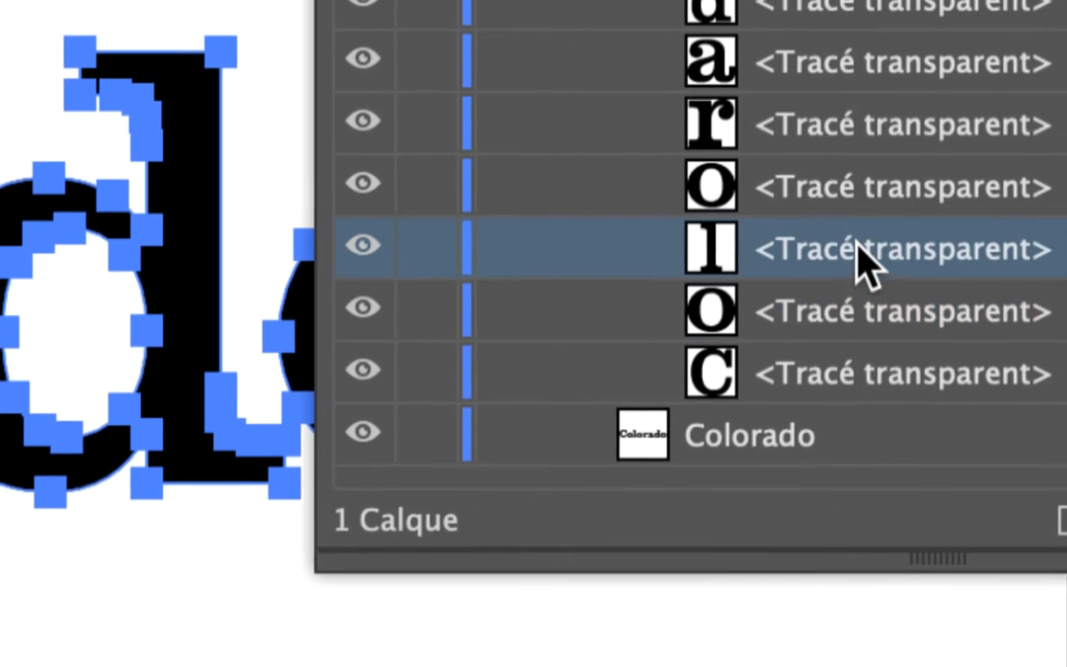
click(845, 146)
click(850, 209)
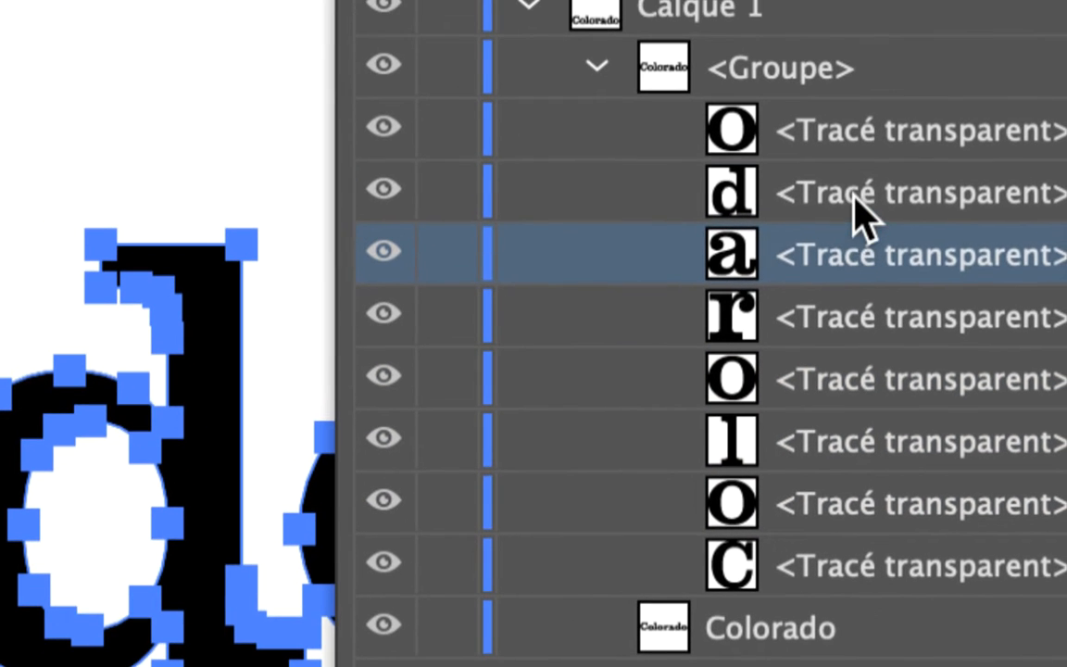
click(866, 142)
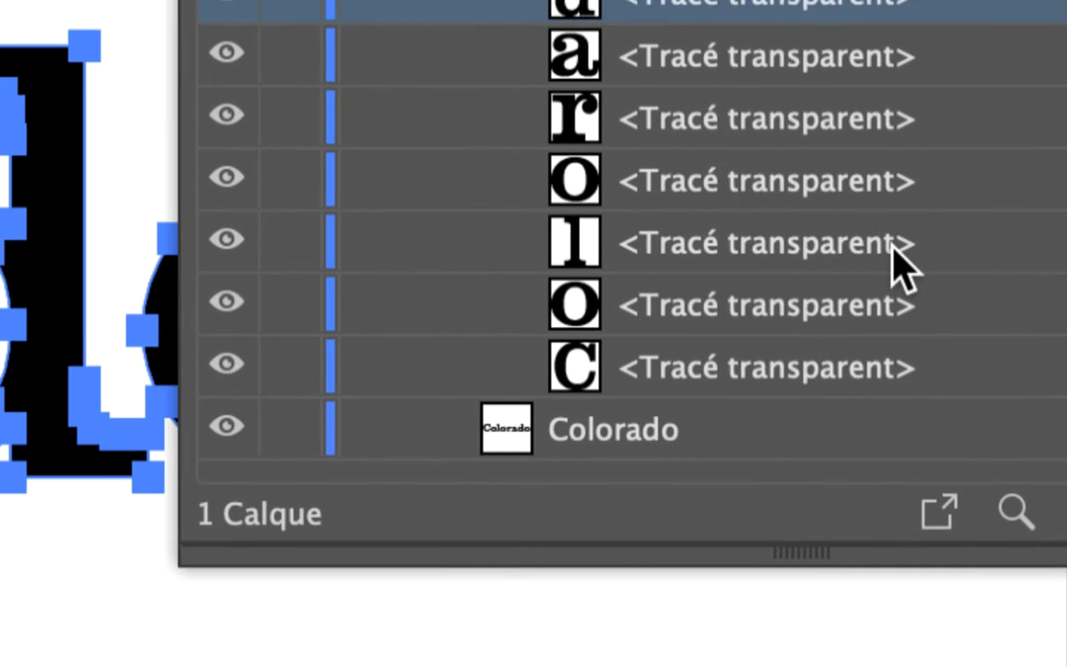
click(903, 253)
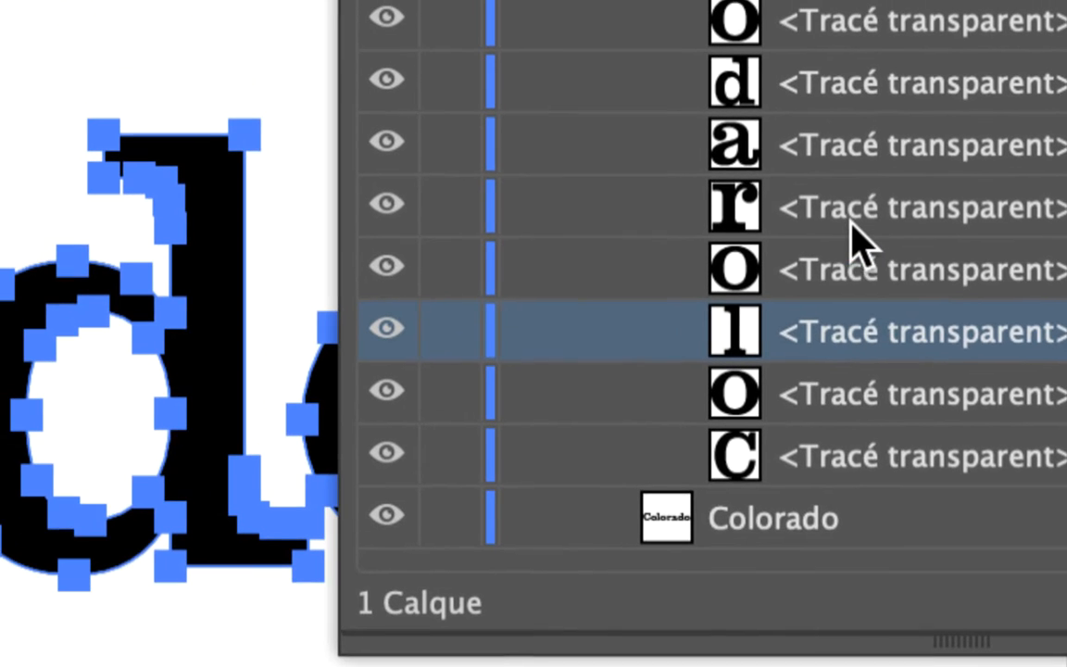
click(831, 126)
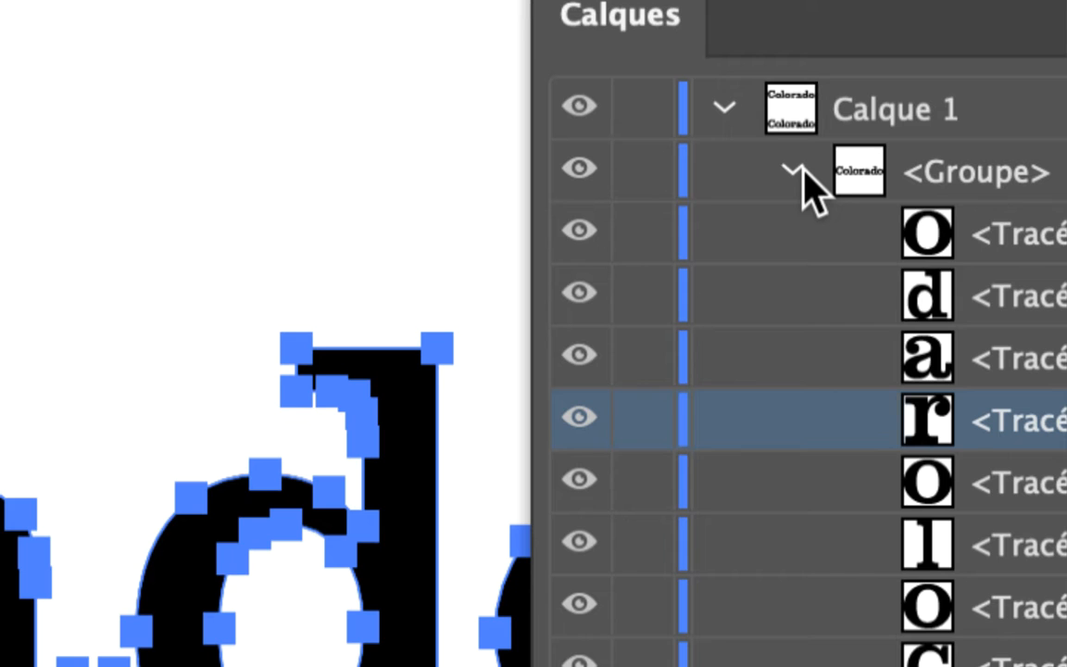
click(795, 171)
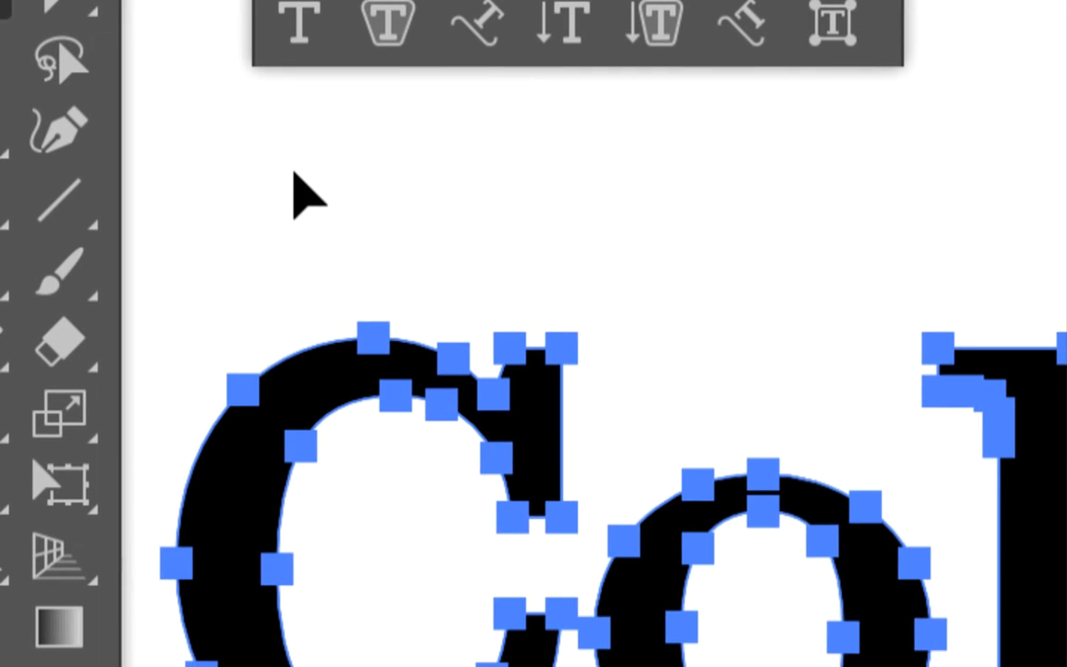
- Deselect and reselect the whole outlined Colorado group, and move the layer list and type tools palette clear of the word
click(295, 175)
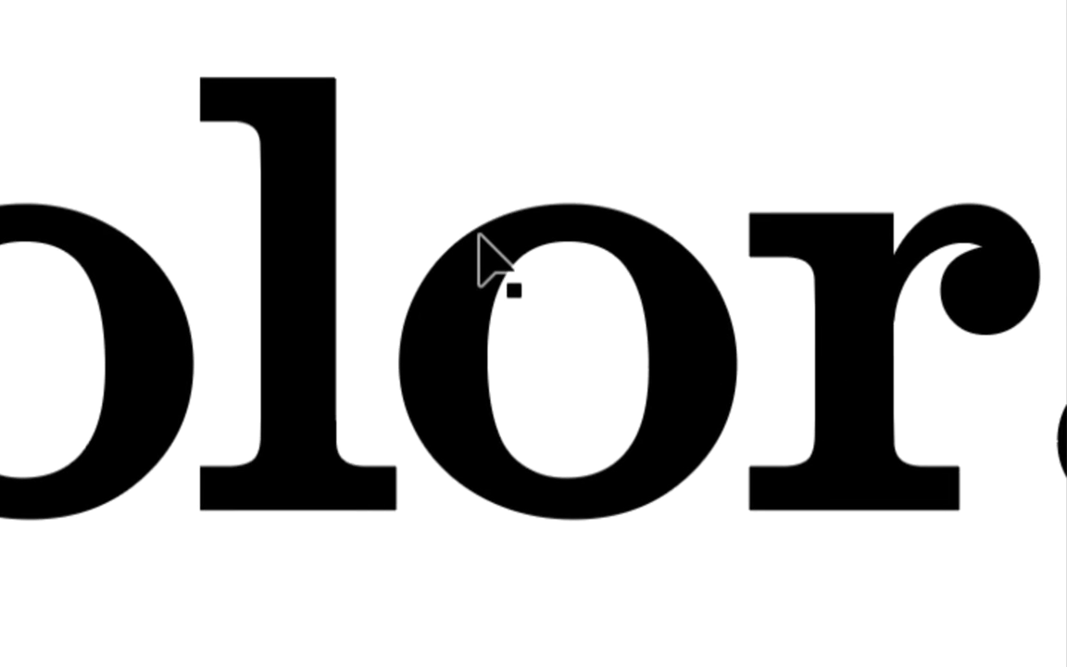
click(480, 237)
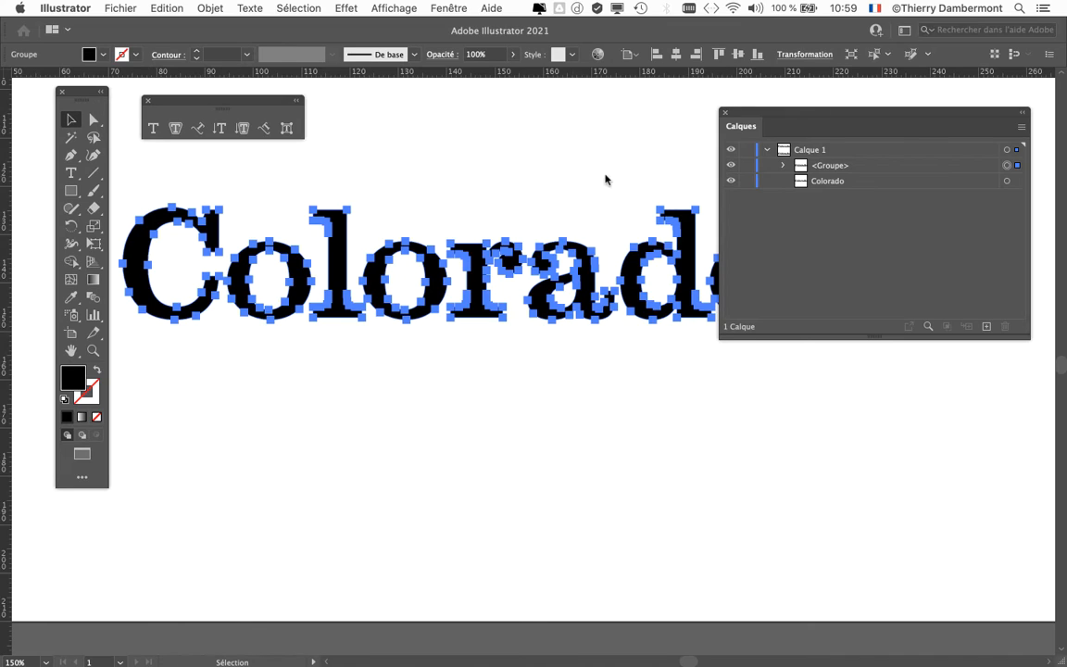
drag(776, 118, 959, 280)
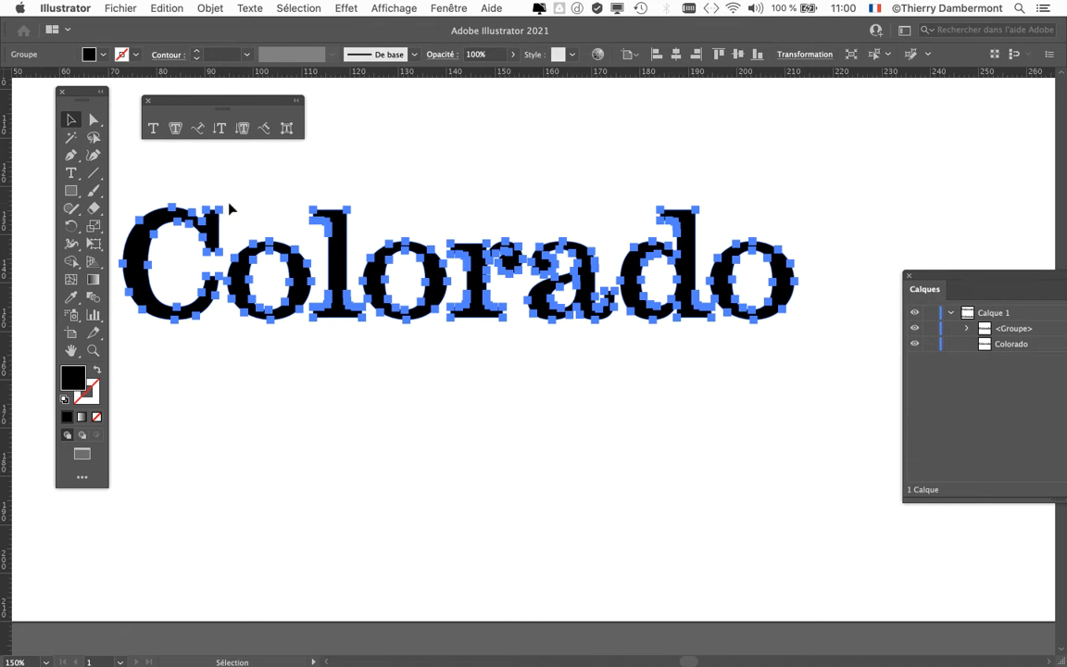
drag(166, 102, 340, 93)
- Deselect the word and select only the outer path of its final o with the Sélection directe progressive tool
click(95, 120)
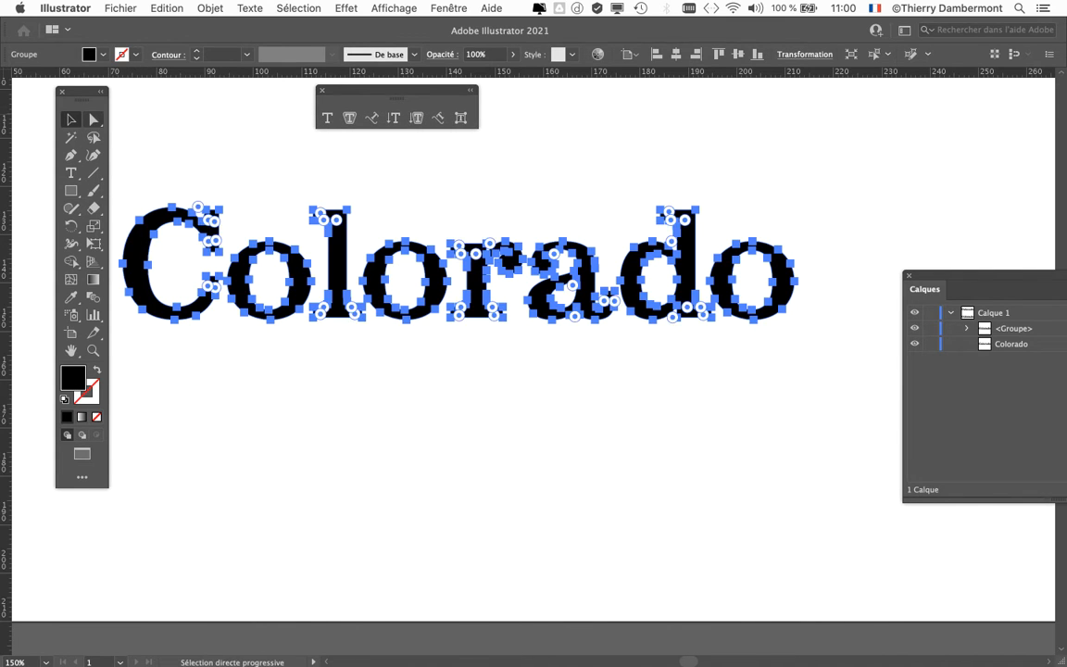
click(94, 122)
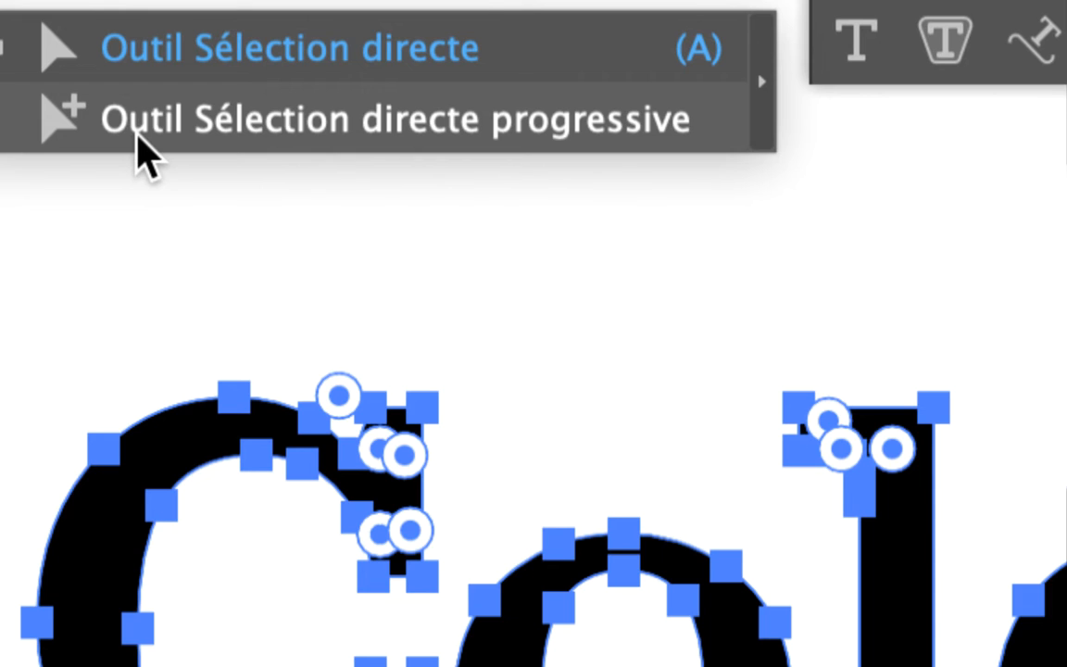
click(137, 132)
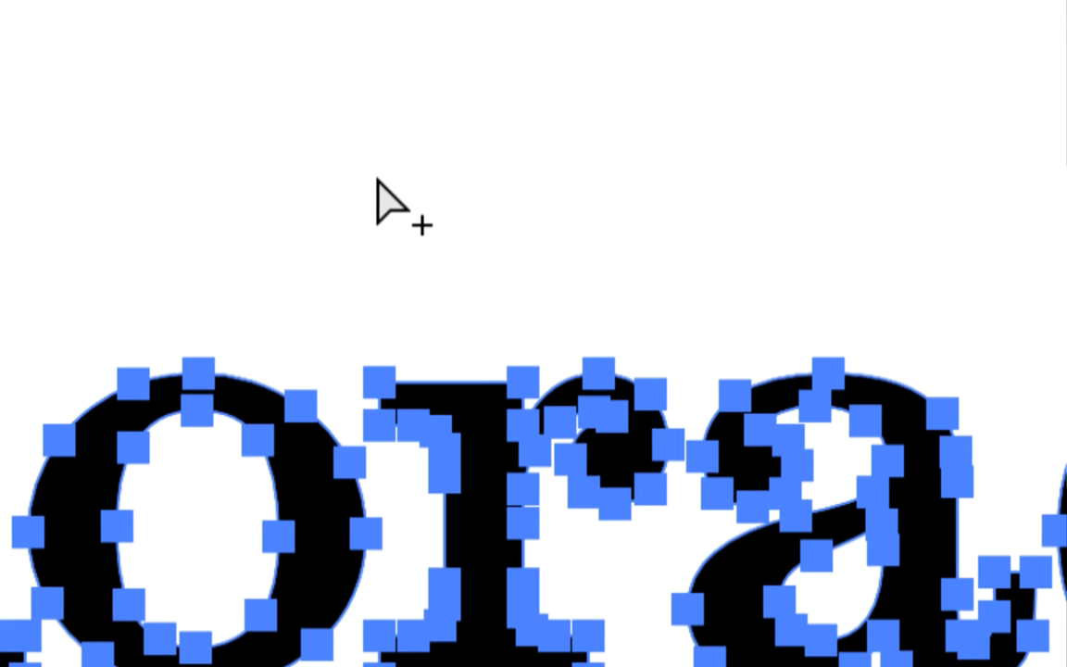
click(377, 181)
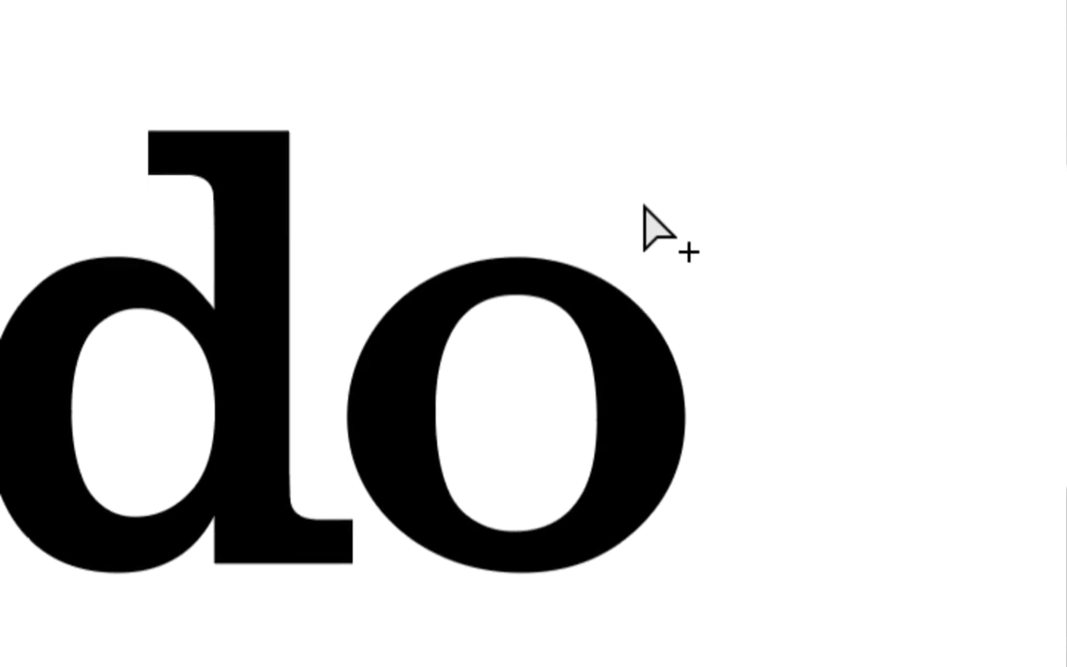
click(635, 310)
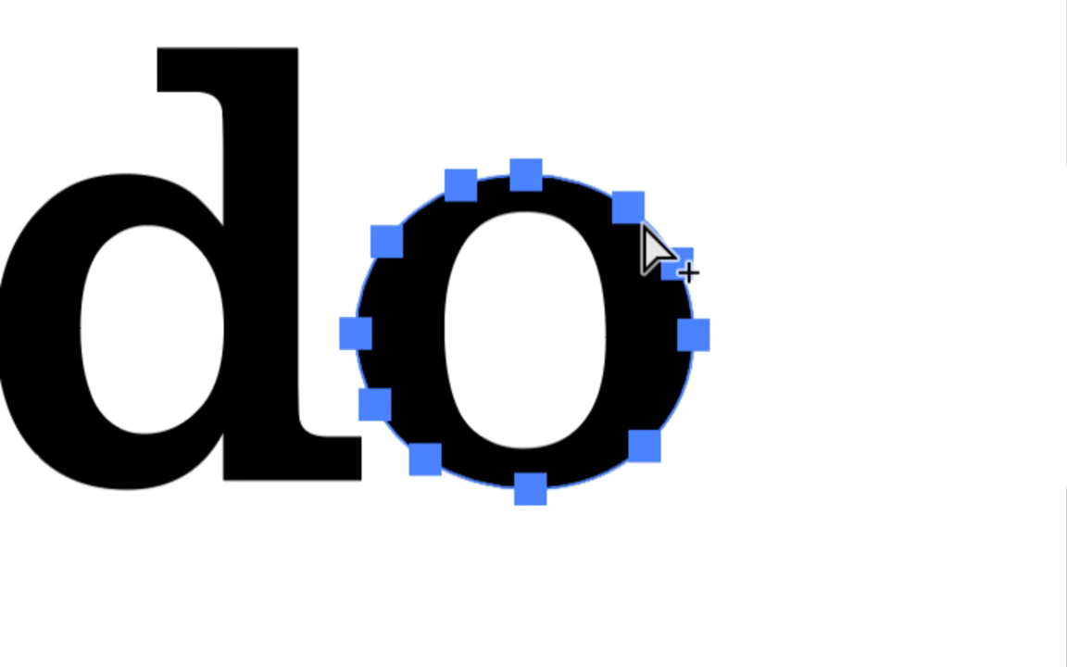